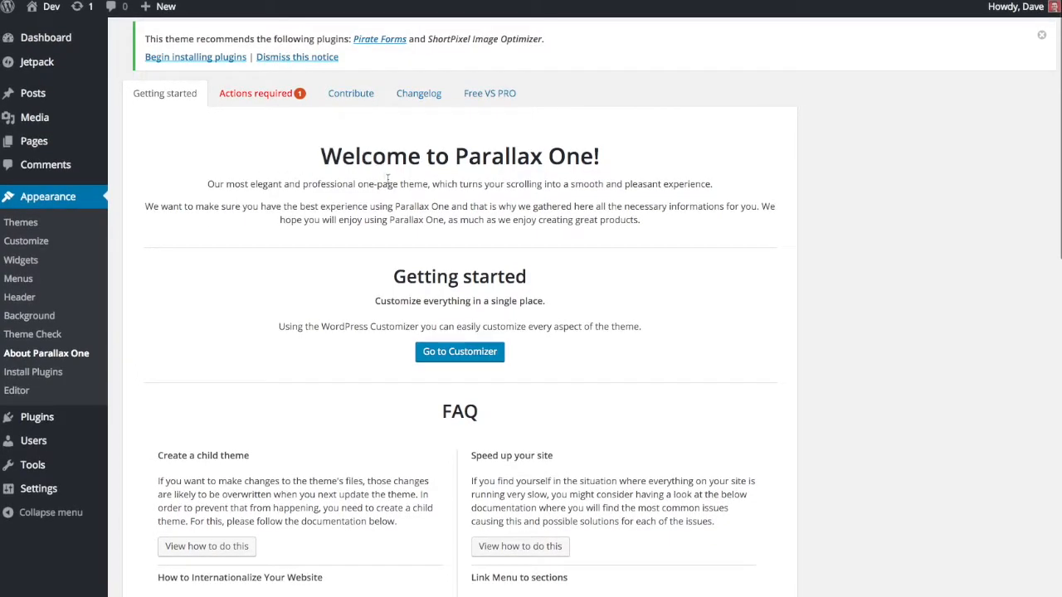
Review the Parallax One welcome page, from getting started to recommended plugins, and view the list of plugins to install
scroll(352, 222, down, 1)
scroll(352, 222, down, 1)
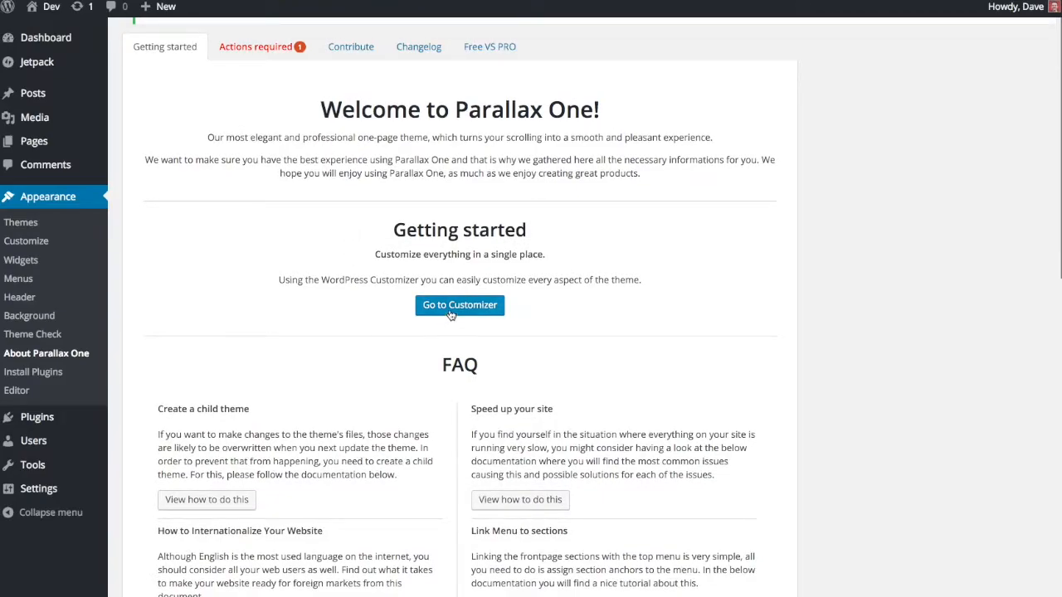
scroll(361, 274, down, 3)
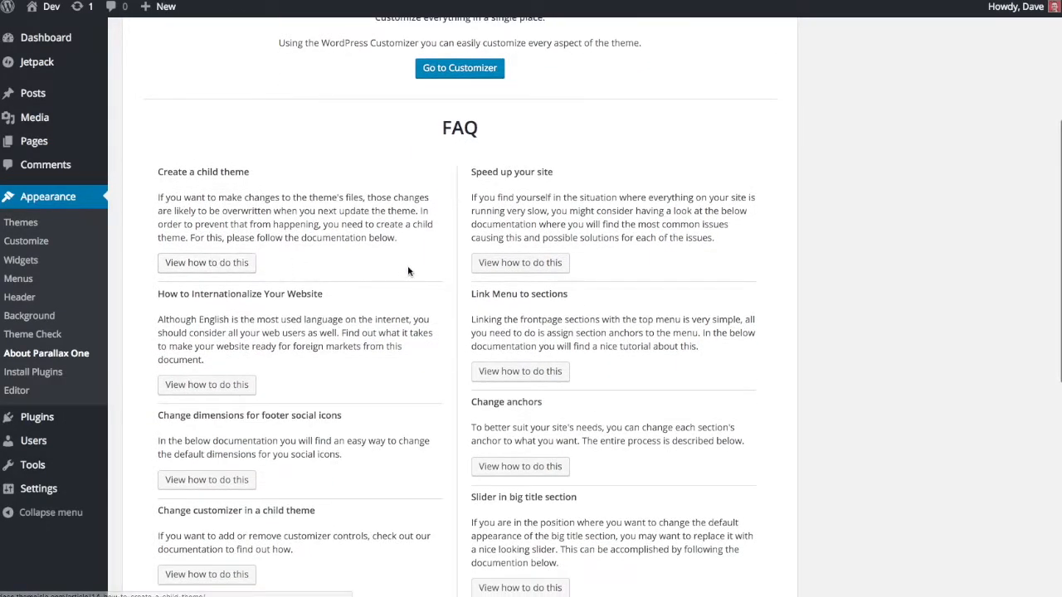
scroll(408, 265, down, 3)
scroll(407, 265, down, 3)
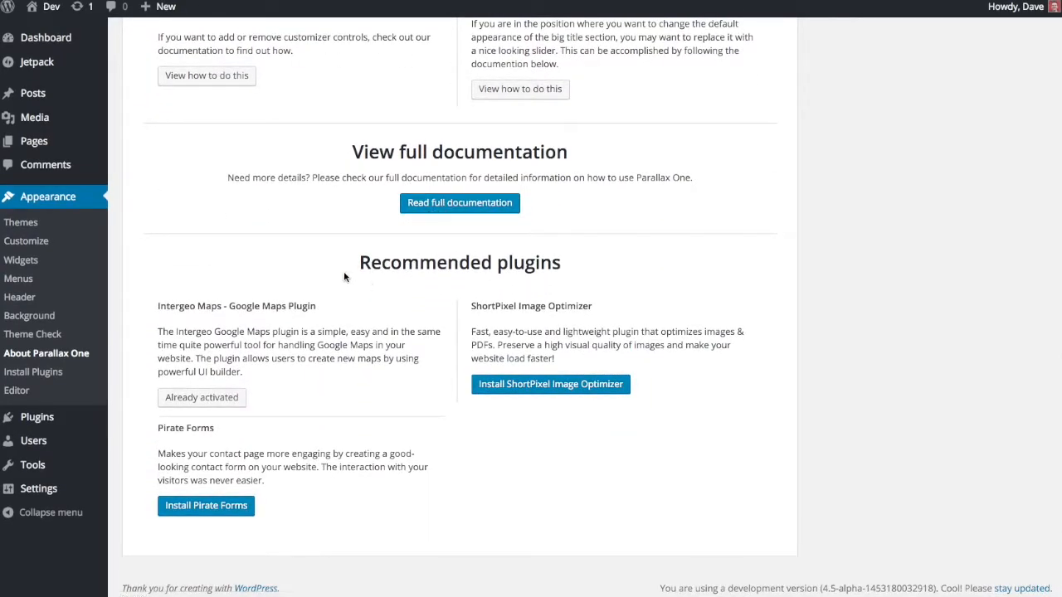
scroll(349, 273, up, 10)
scroll(344, 277, up, 1)
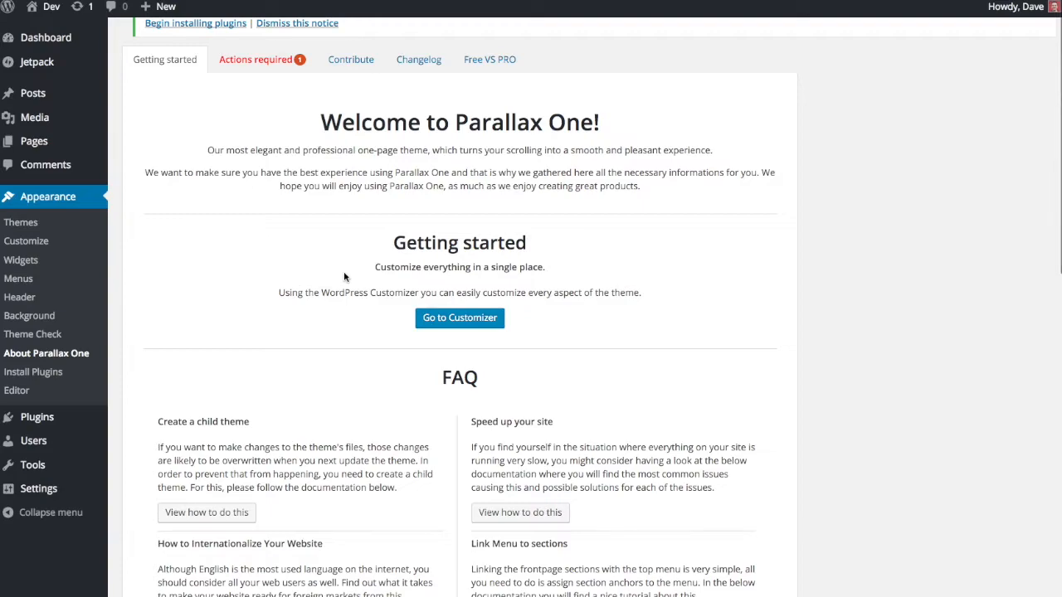
scroll(344, 277, up, 1)
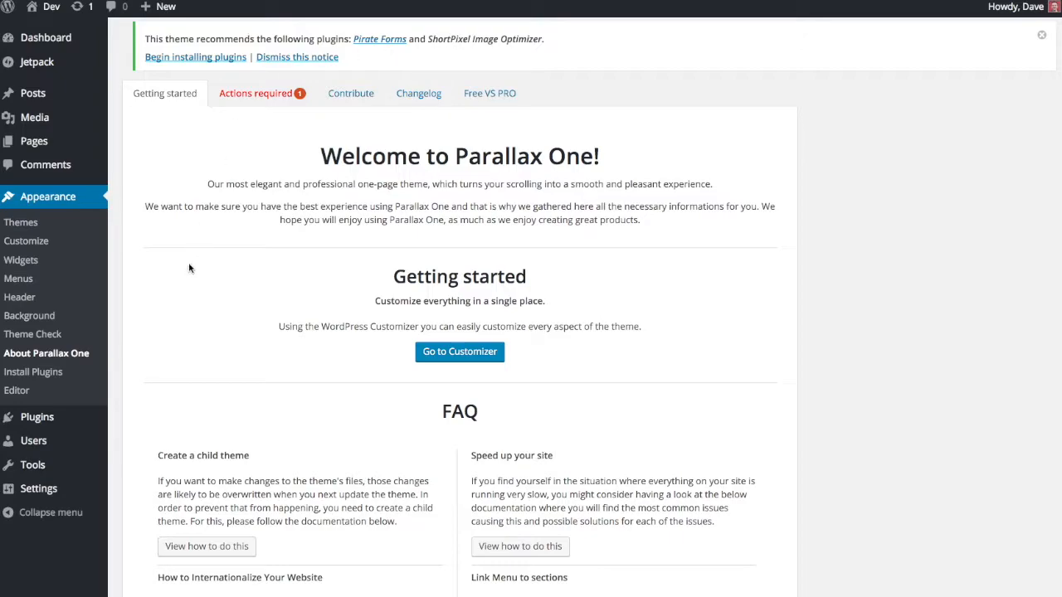
click(52, 373)
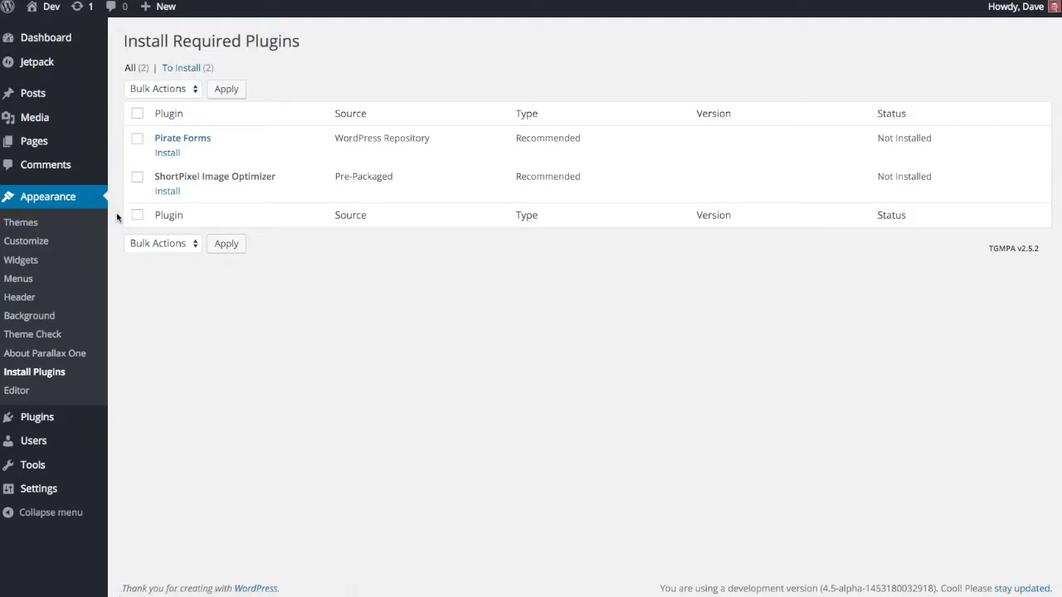
Open the theme Customizer and view the locked Features ribbon section
click(104, 240)
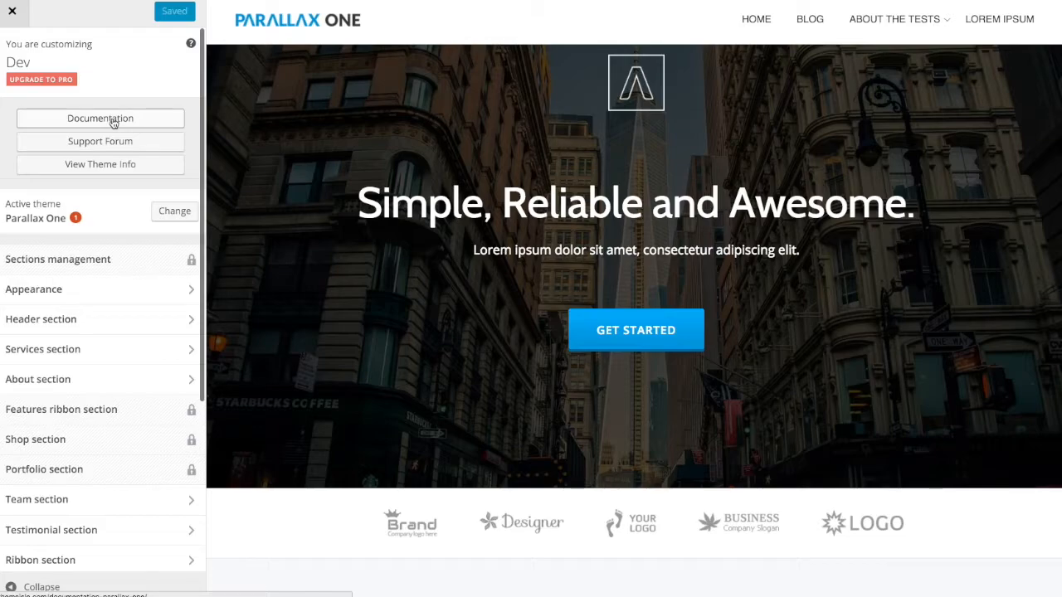
scroll(106, 208, down, 1)
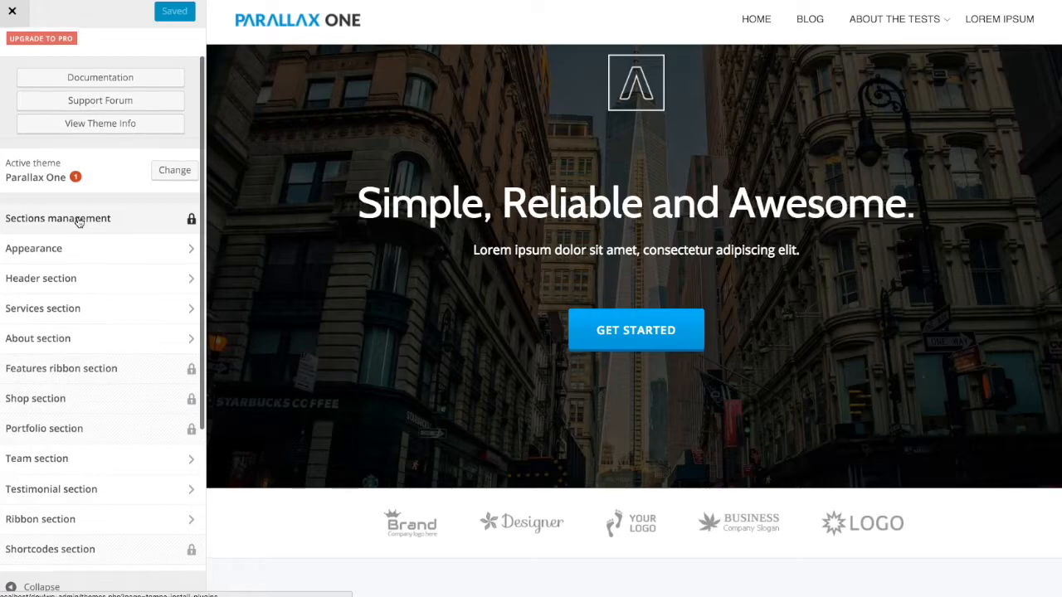
scroll(78, 221, down, 1)
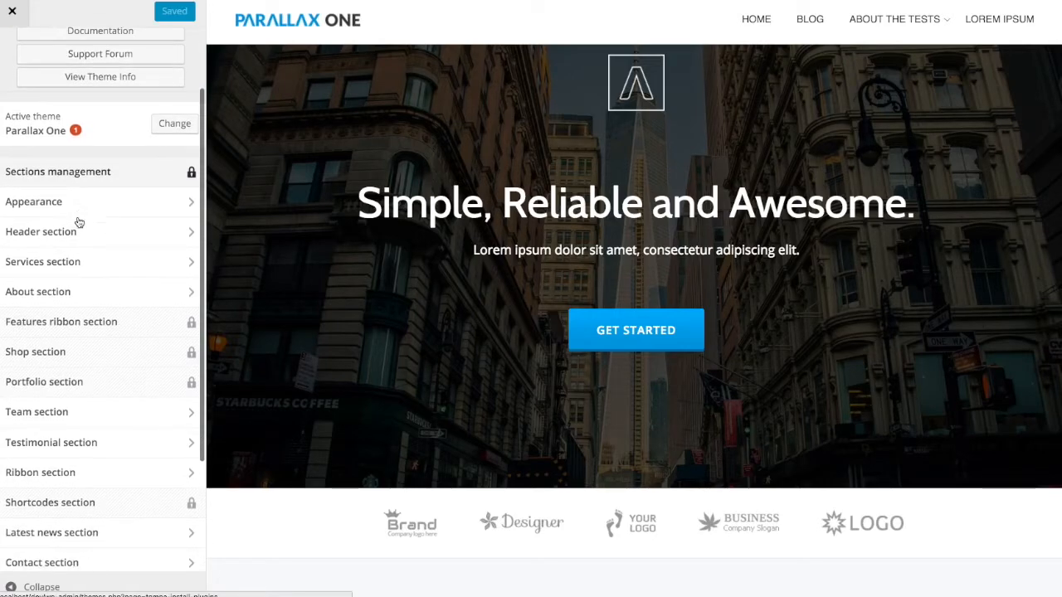
click(82, 328)
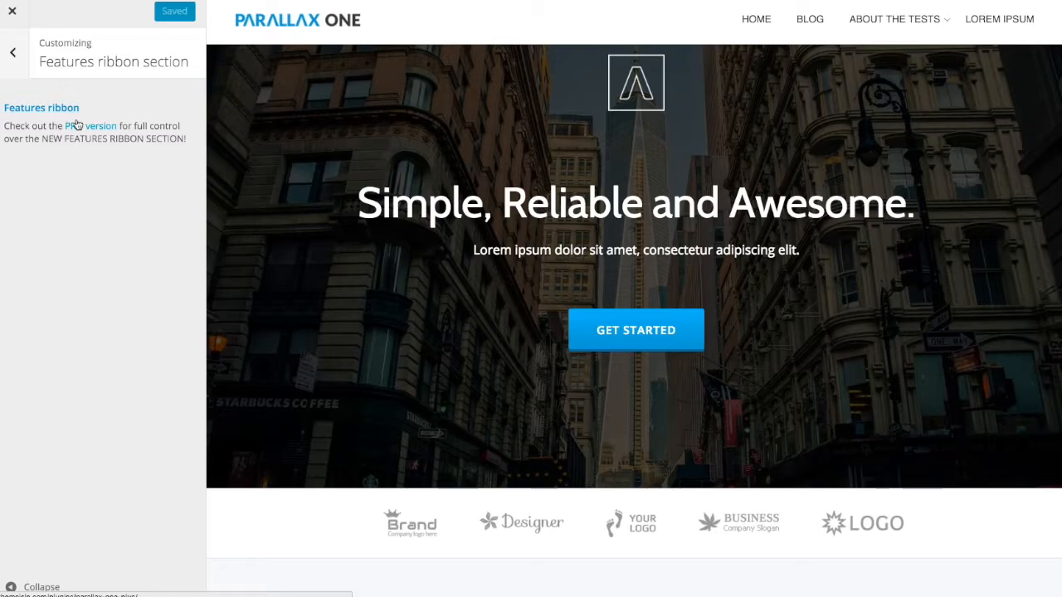
click(12, 52)
Review the Appearance settings for General options, Colors and Background Image
click(95, 291)
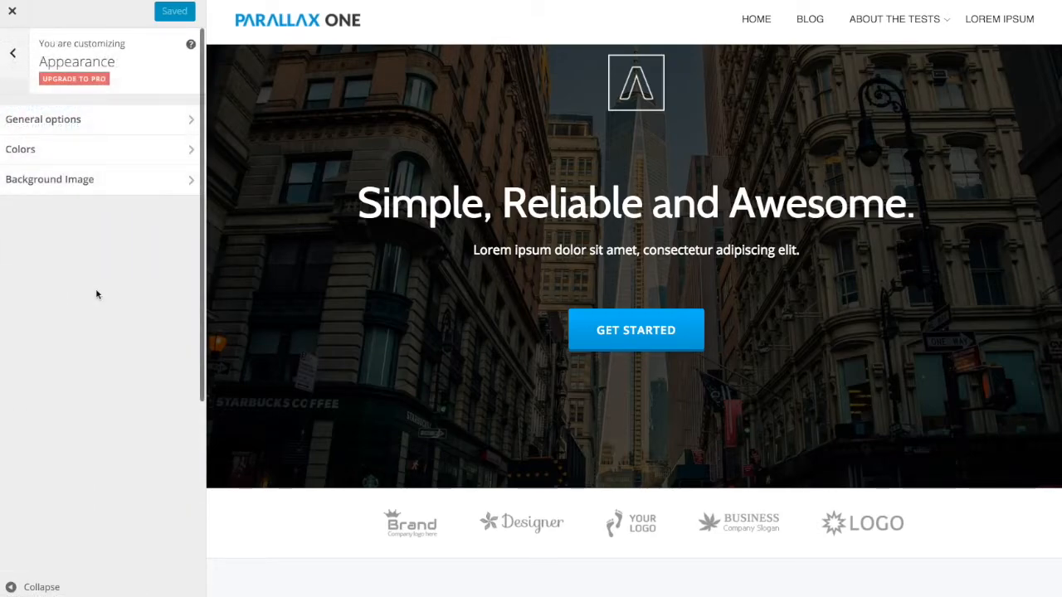
click(99, 119)
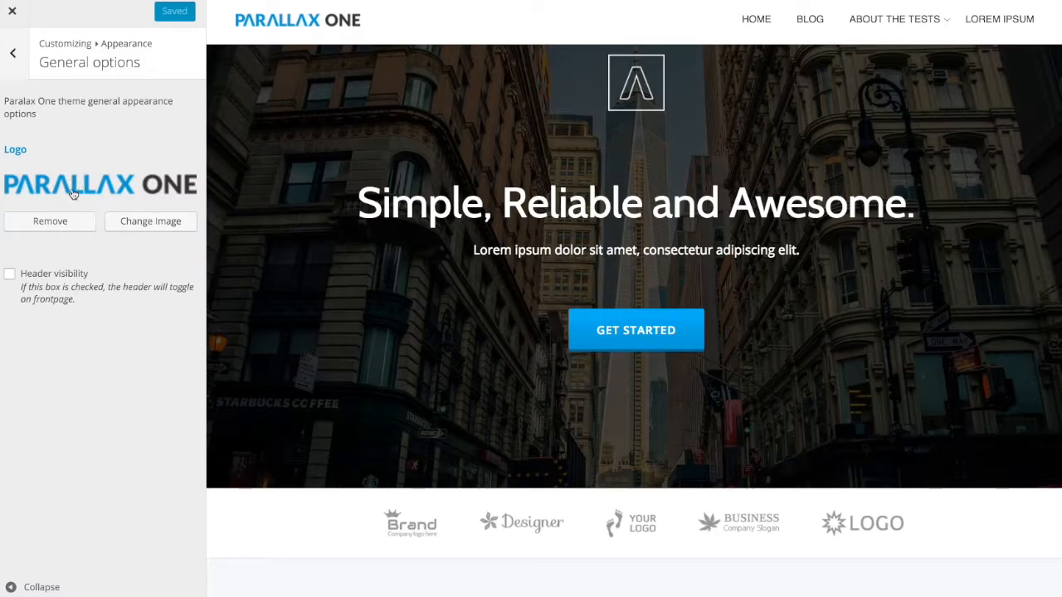
click(13, 60)
click(51, 160)
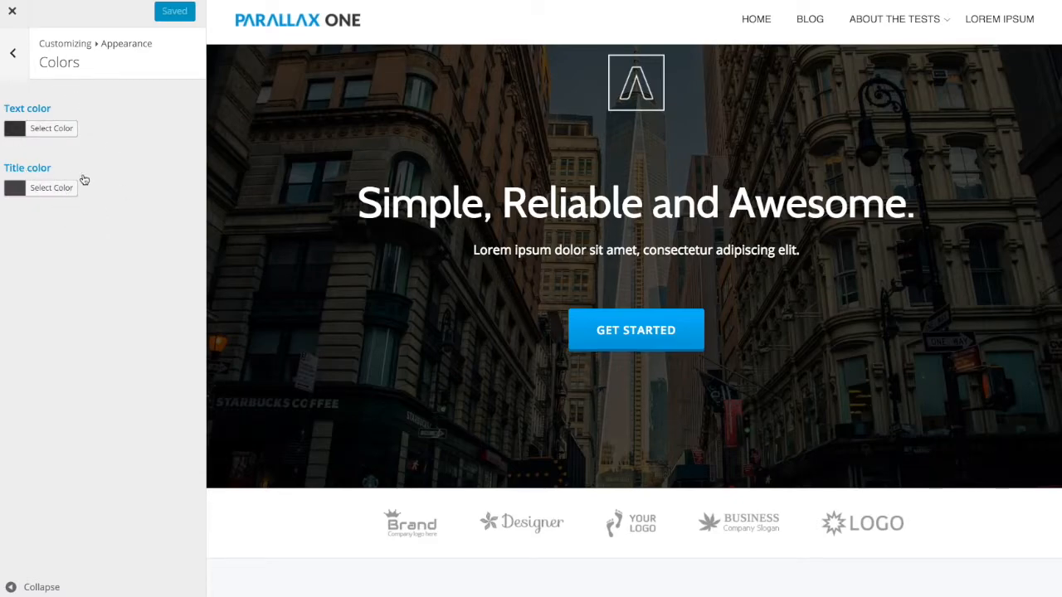
click(16, 63)
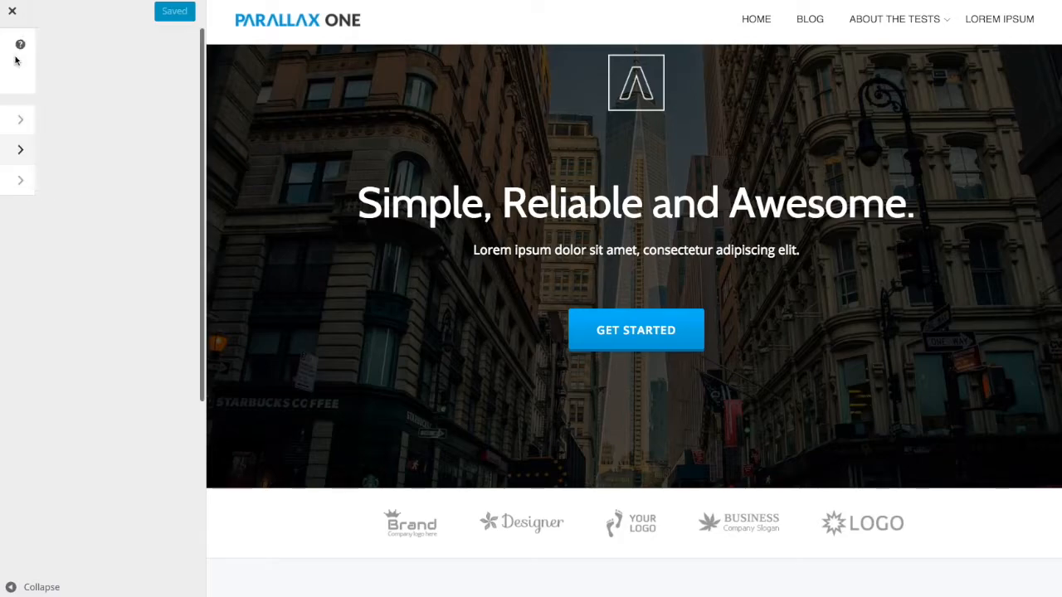
click(60, 186)
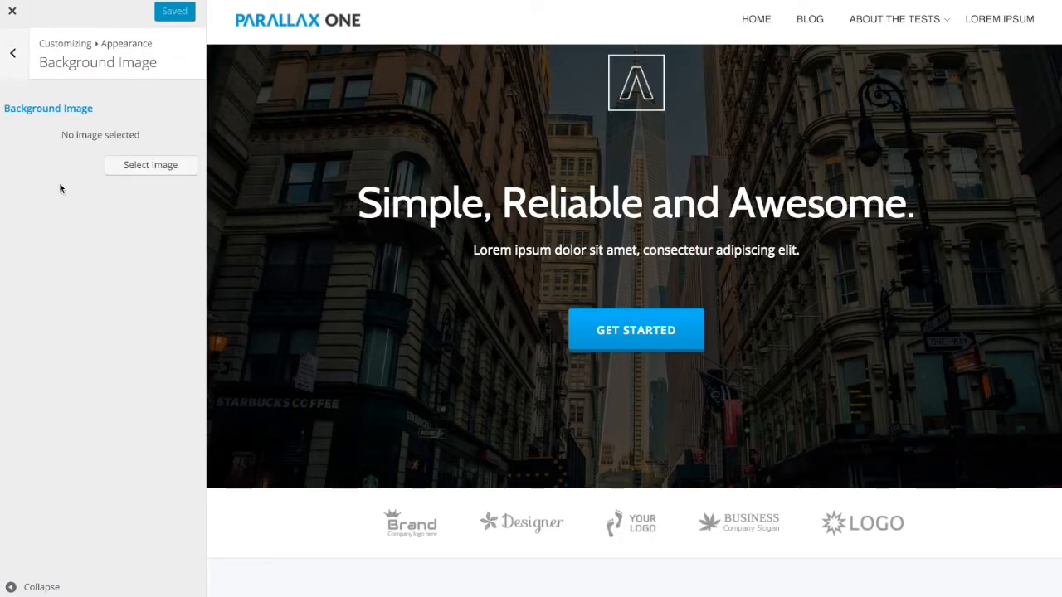
click(14, 58)
click(14, 58)
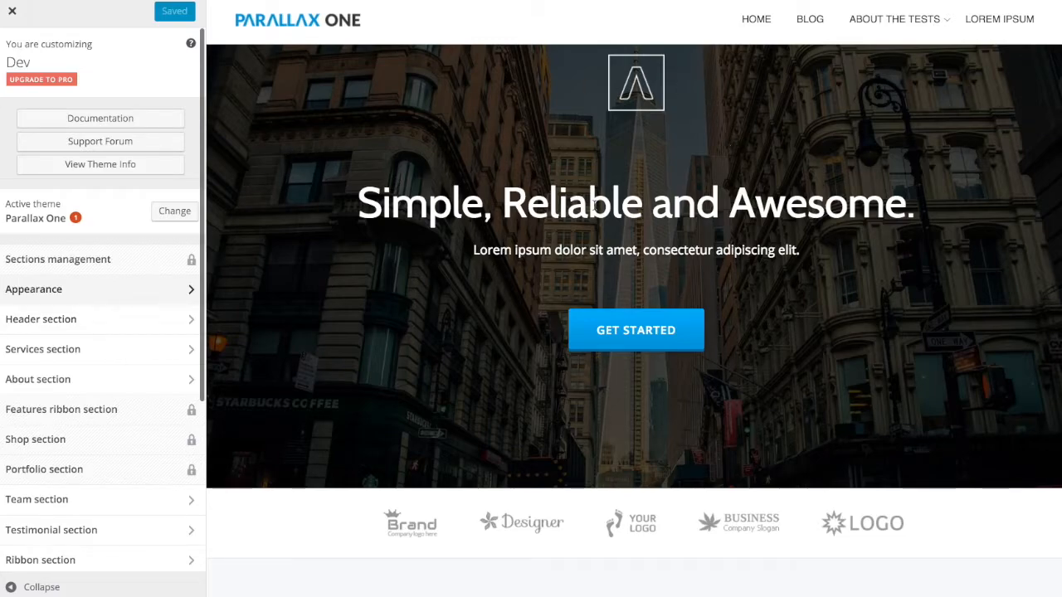
Examine the Header section's Content settings for the logo, main title, subtitle, button label and button link
drag(462, 201, 754, 202)
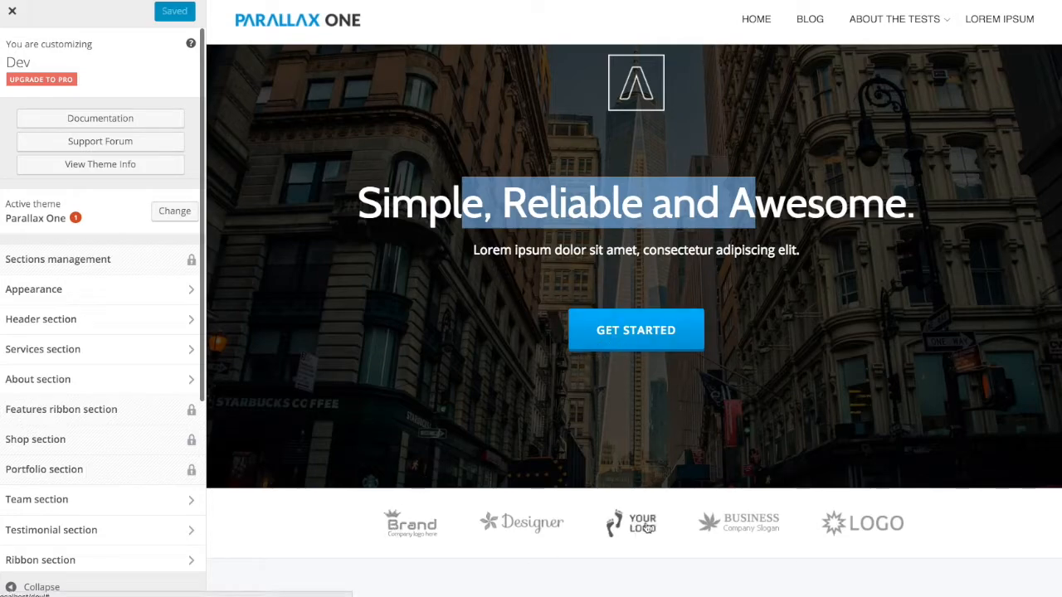
click(119, 316)
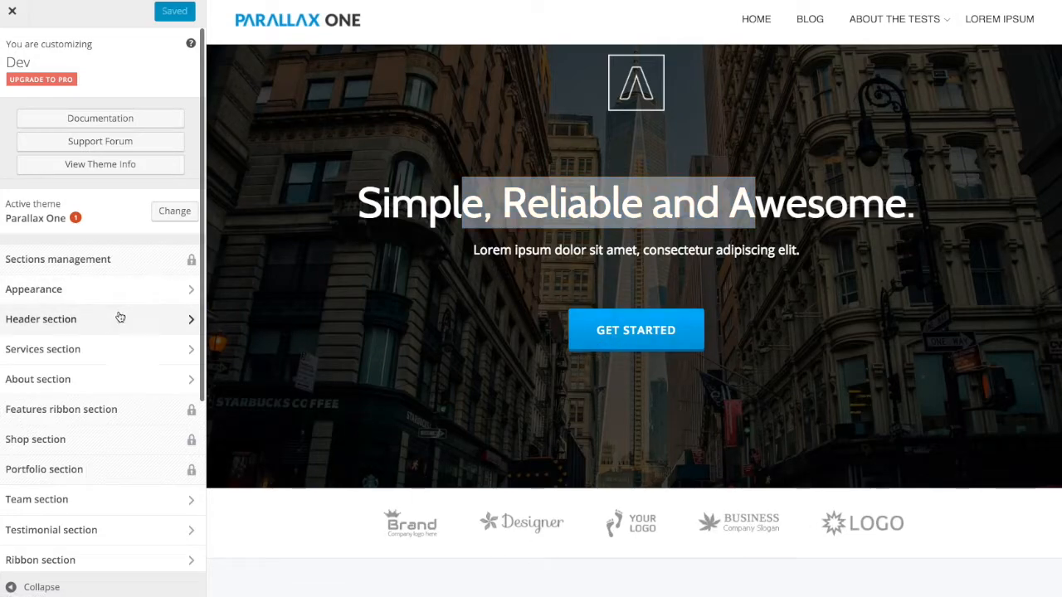
click(102, 123)
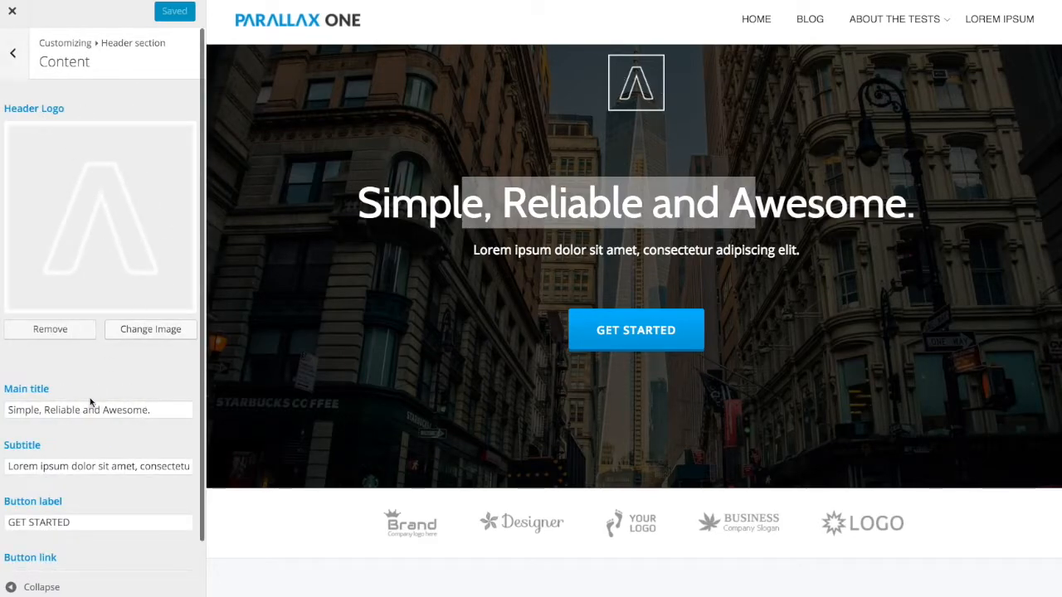
scroll(90, 402, down, 1)
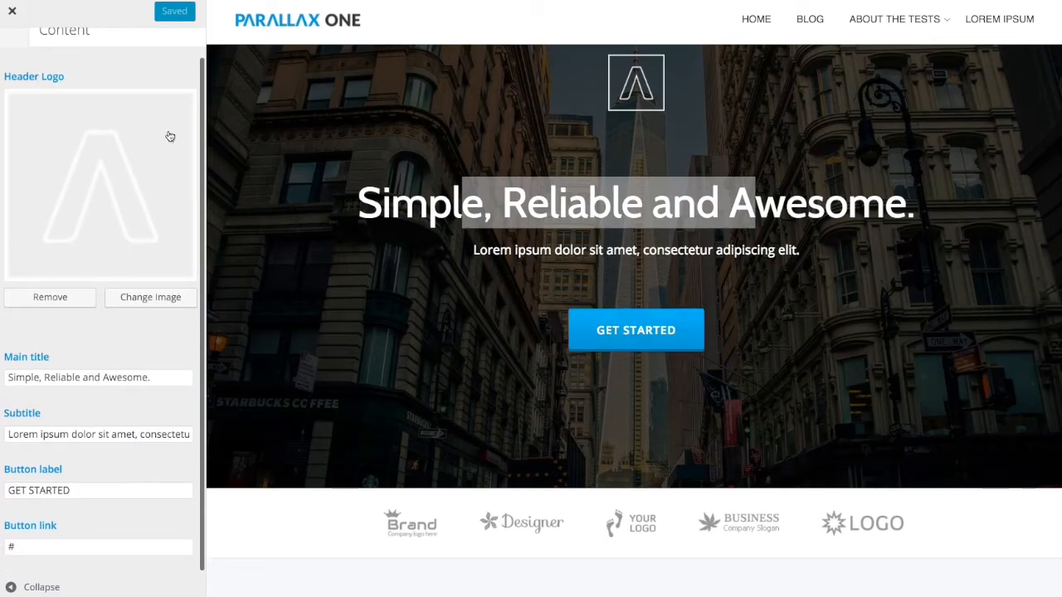
scroll(91, 231, up, 1)
click(17, 67)
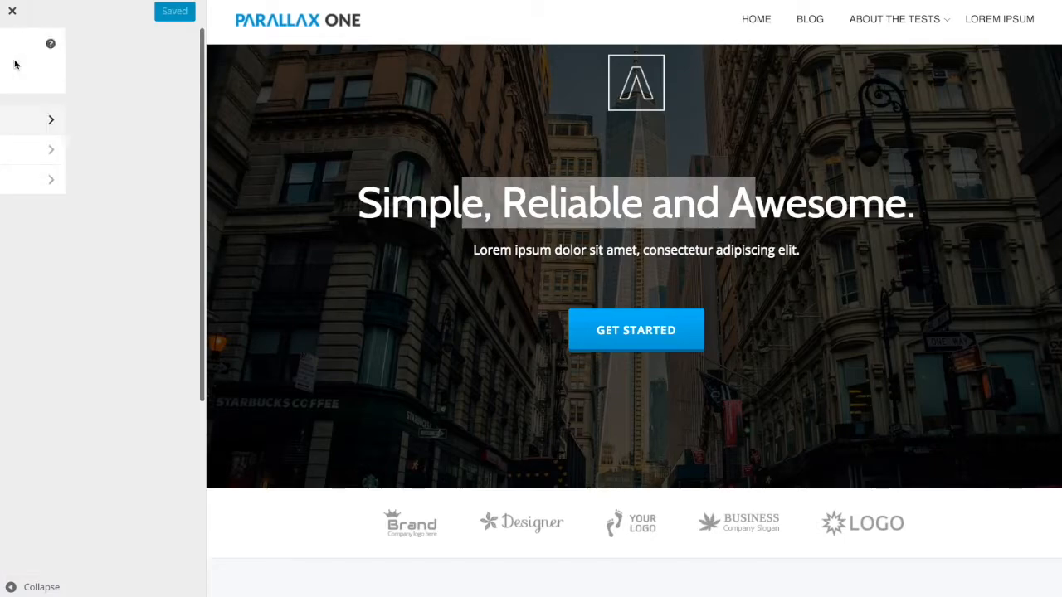
Examine the image and link settings of the first logo in the header's Logos Bar, including the media library for replacing its image
click(53, 158)
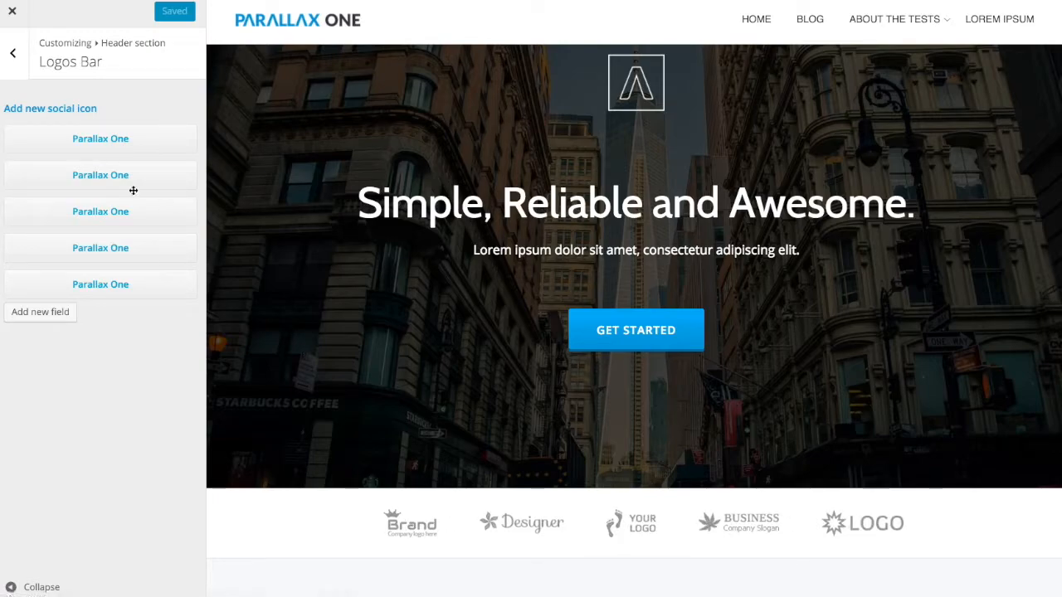
click(123, 139)
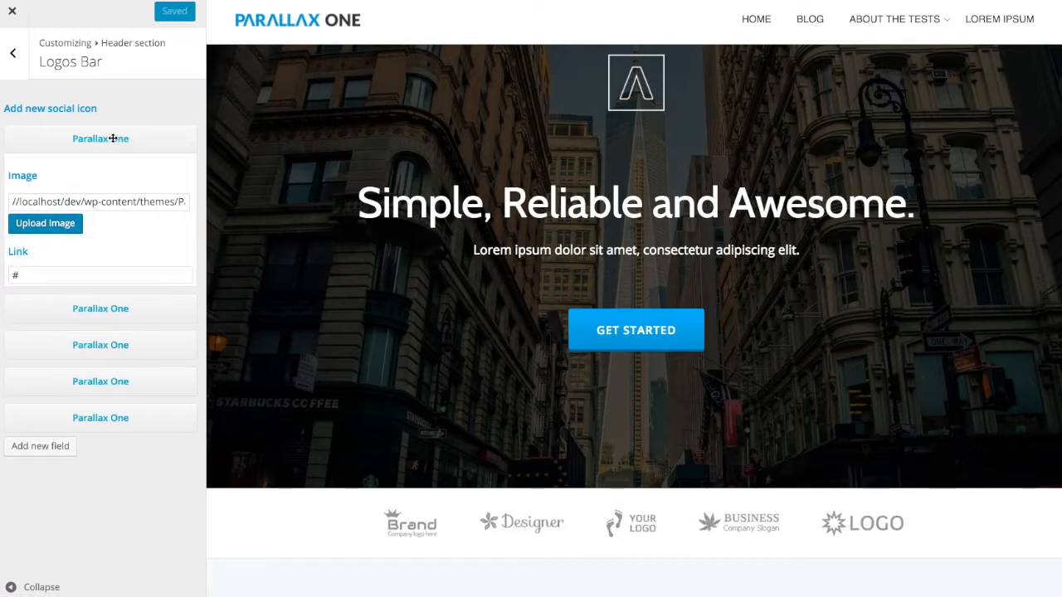
drag(42, 200, 126, 200)
click(126, 200)
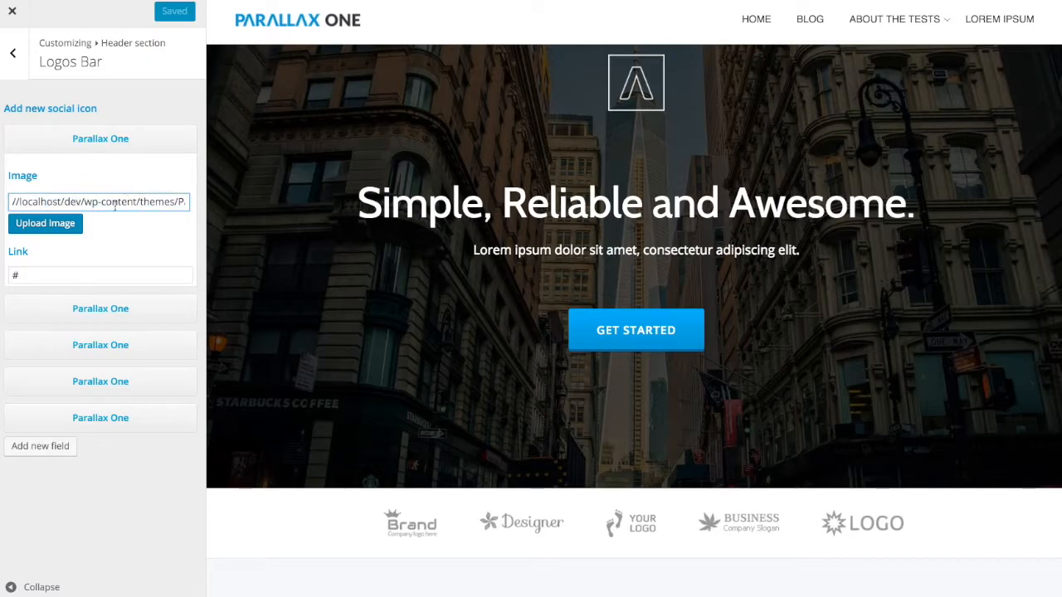
click(47, 224)
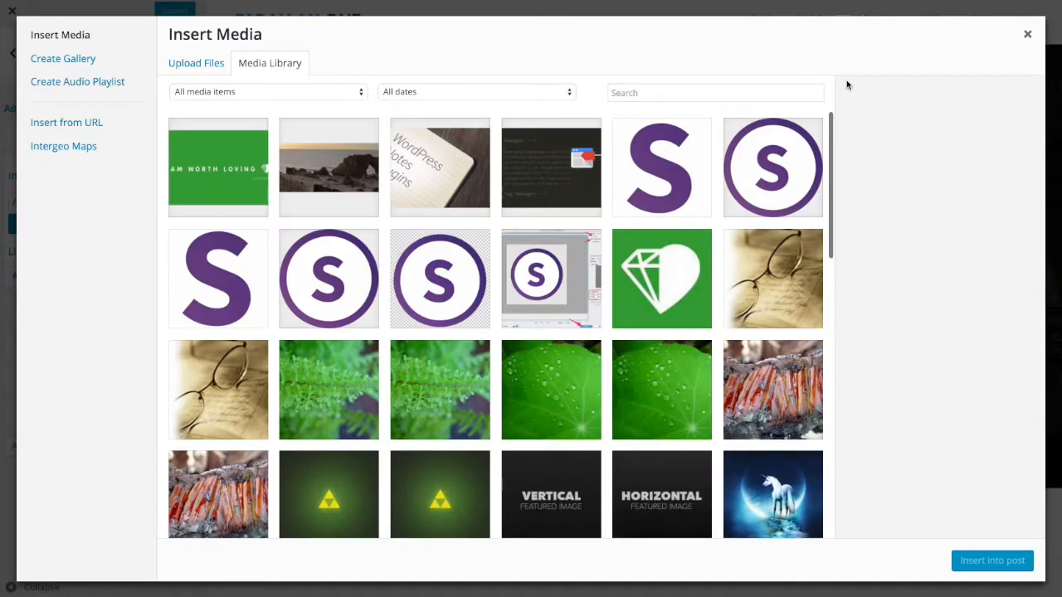
click(1027, 35)
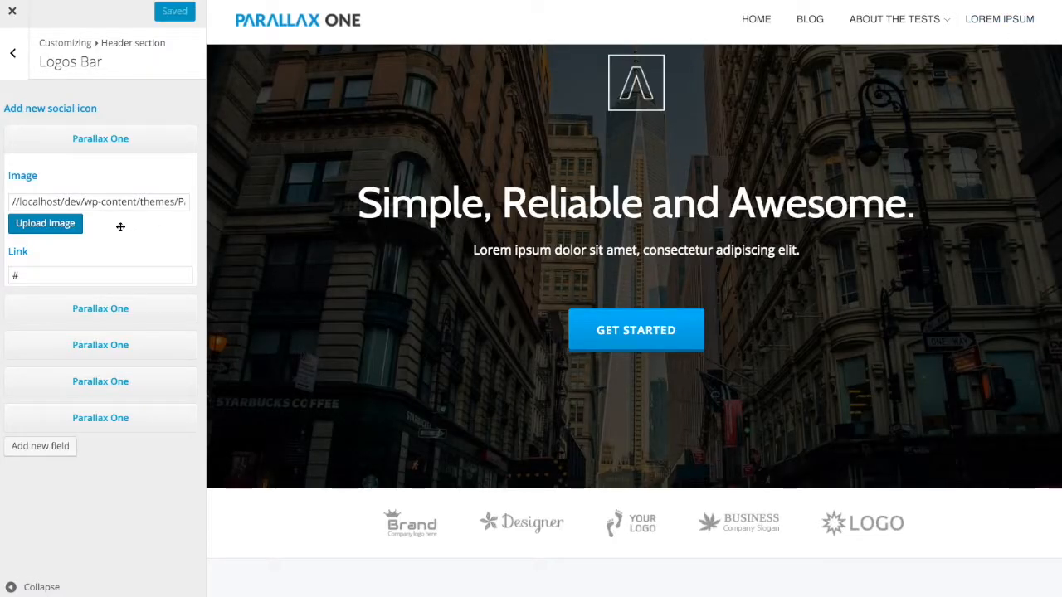
click(30, 276)
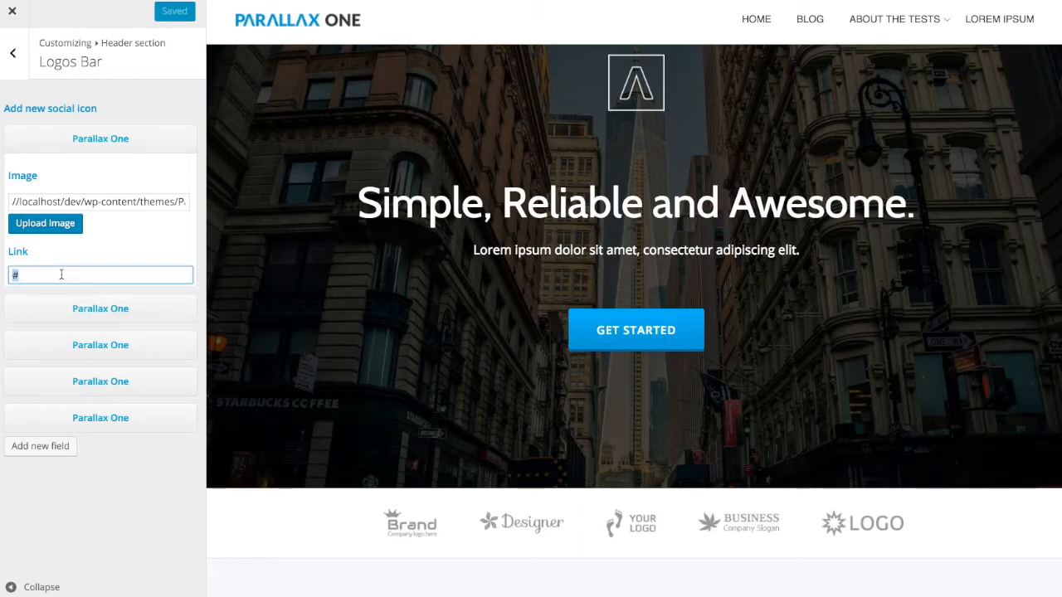
click(94, 138)
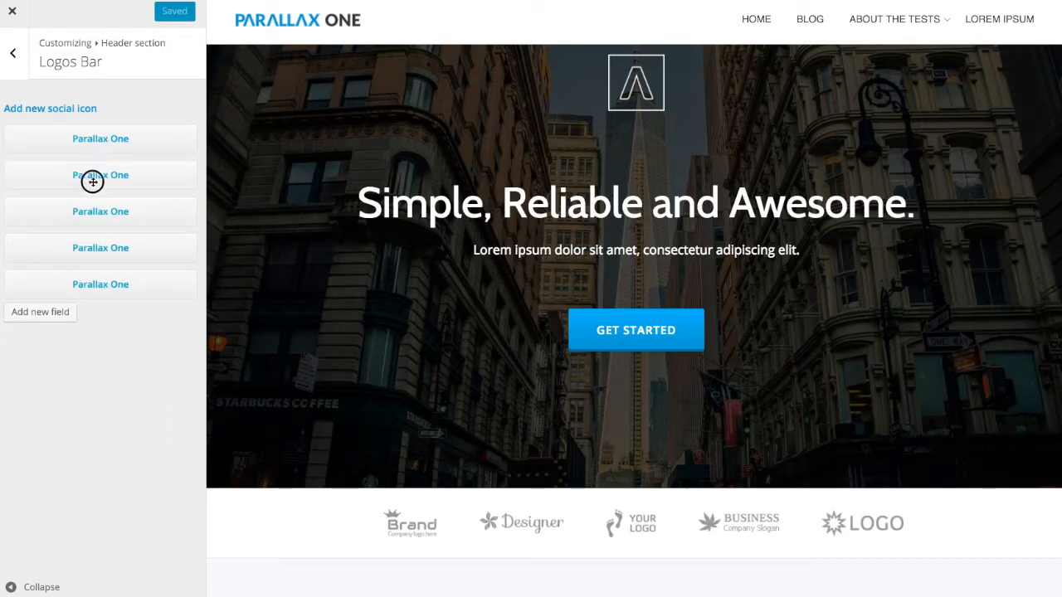
Delete the second logo from the header's Logos Bar
click(93, 176)
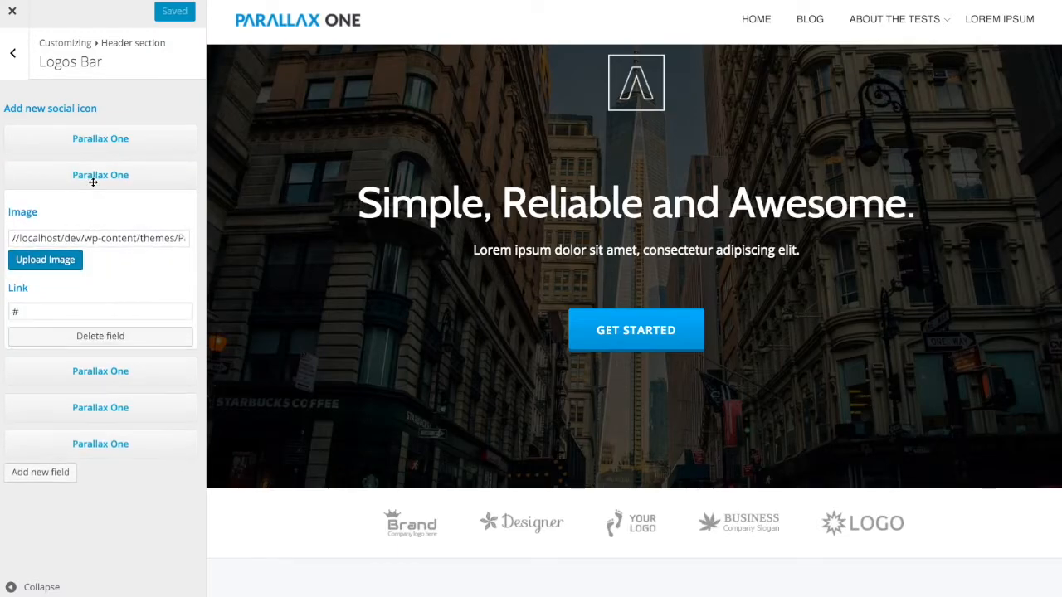
click(100, 336)
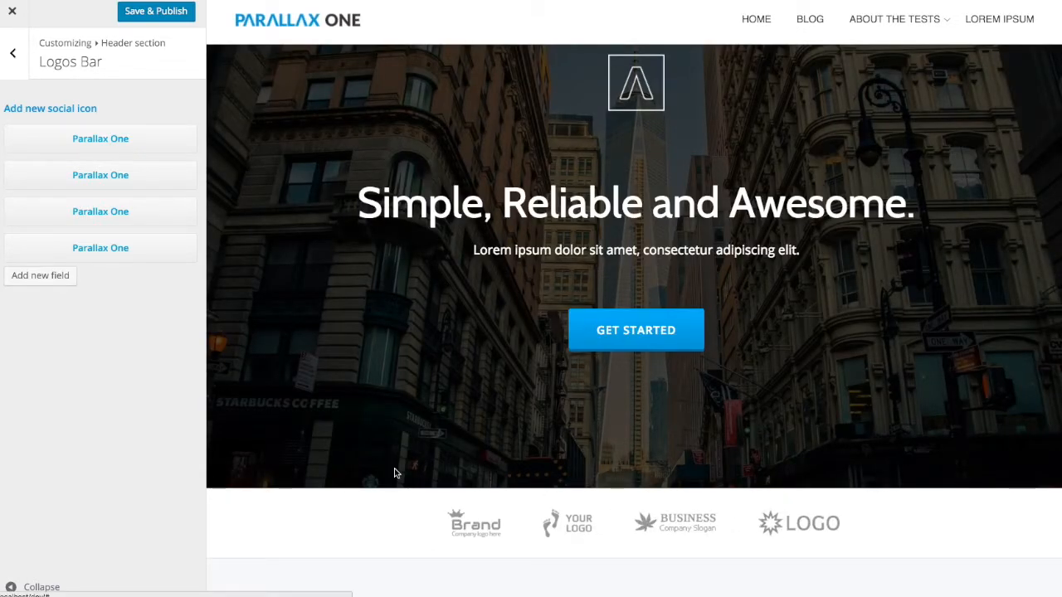
click(13, 54)
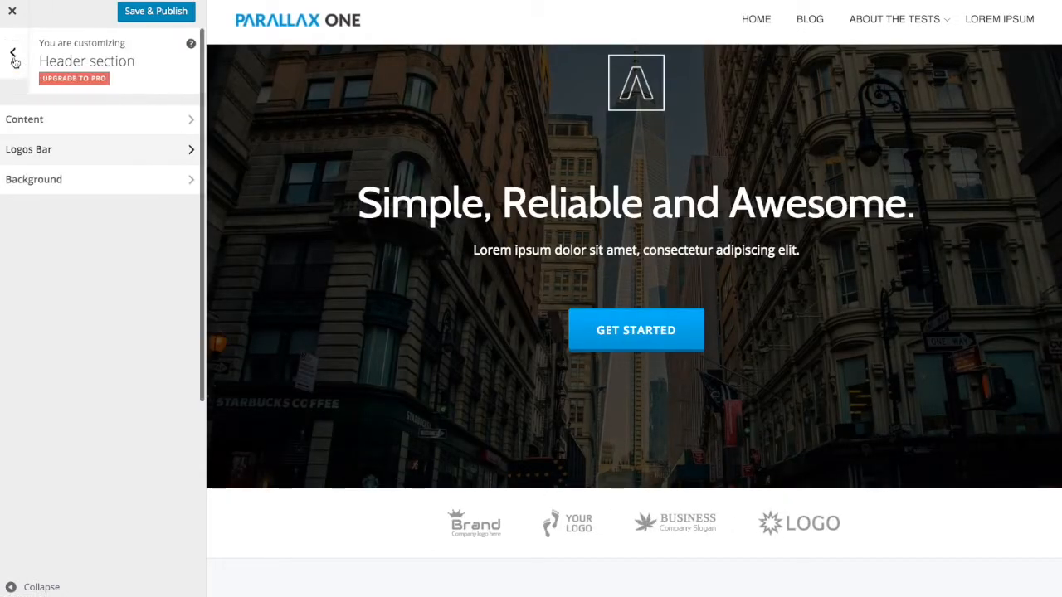
Enable the parallax effect for the header background and check it in the page preview
click(57, 181)
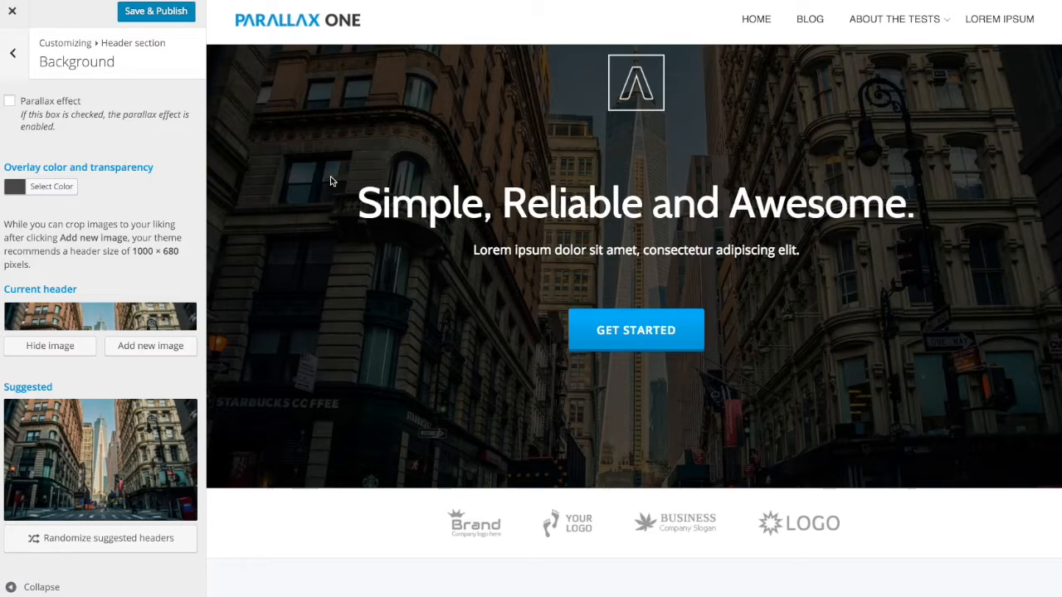
click(47, 102)
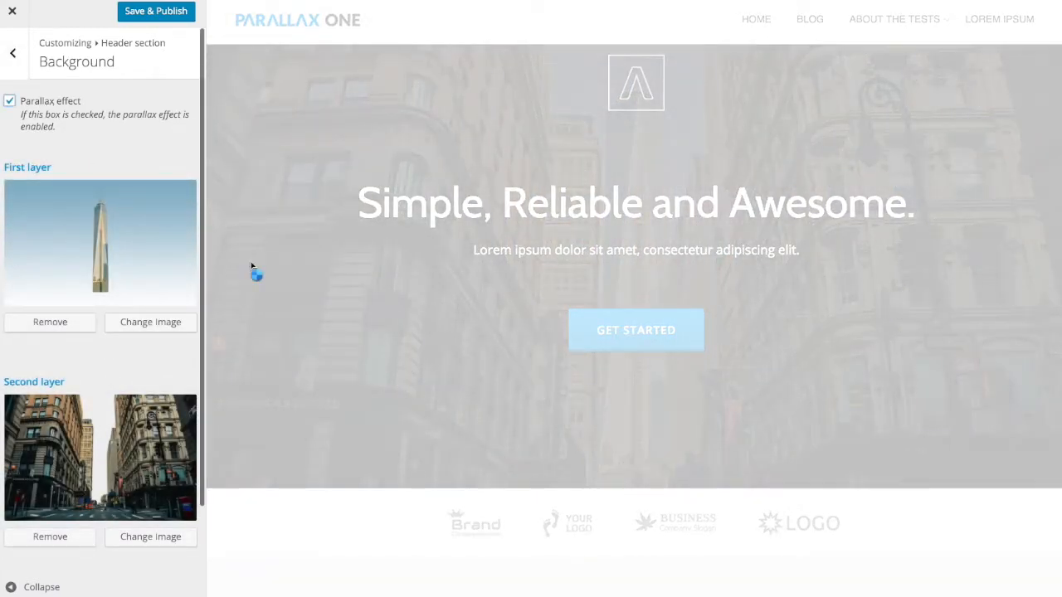
scroll(389, 263, down, 1)
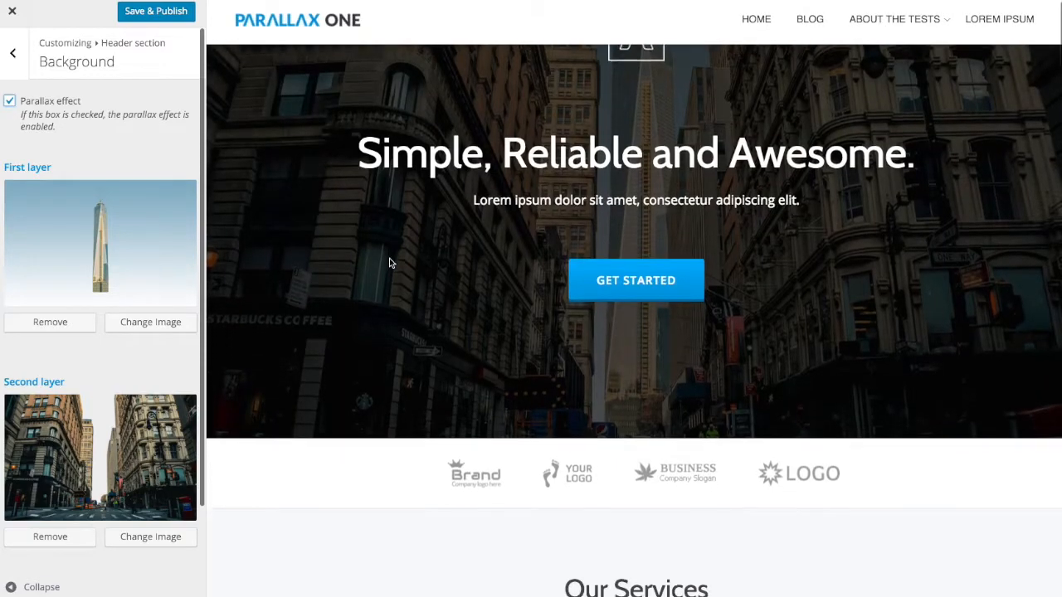
scroll(389, 263, up, 2)
click(8, 60)
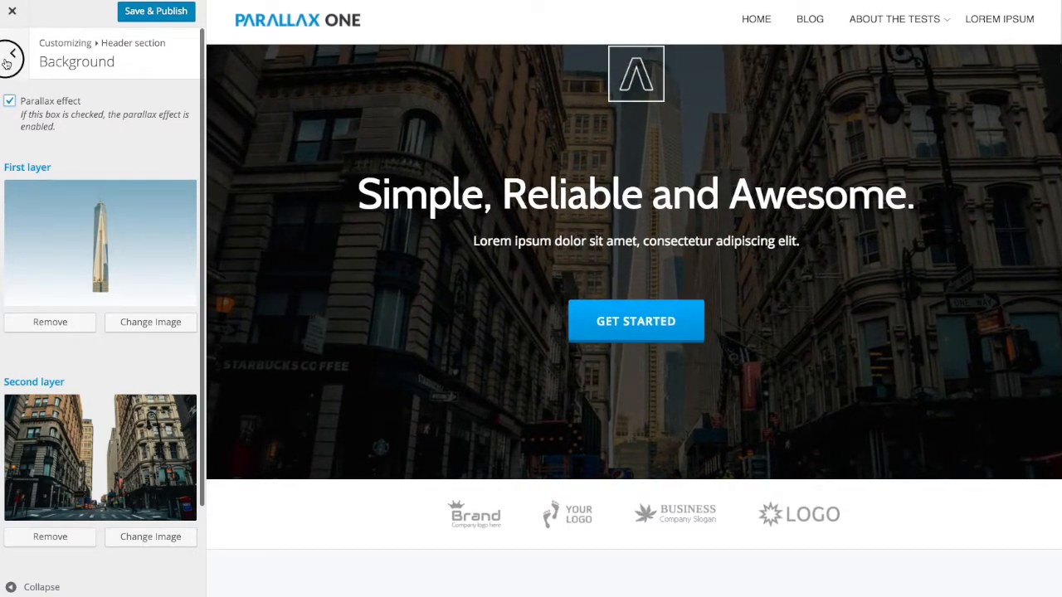
Examine the Services section's main title and subtitle settings and compare them with the heading in the page preview
click(12, 51)
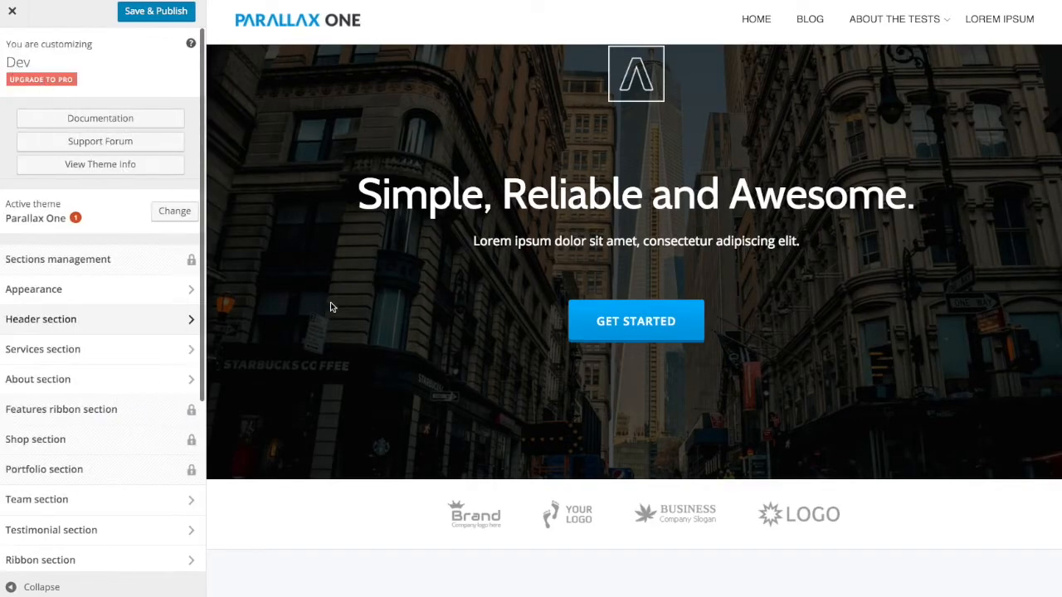
scroll(329, 306, down, 5)
click(134, 349)
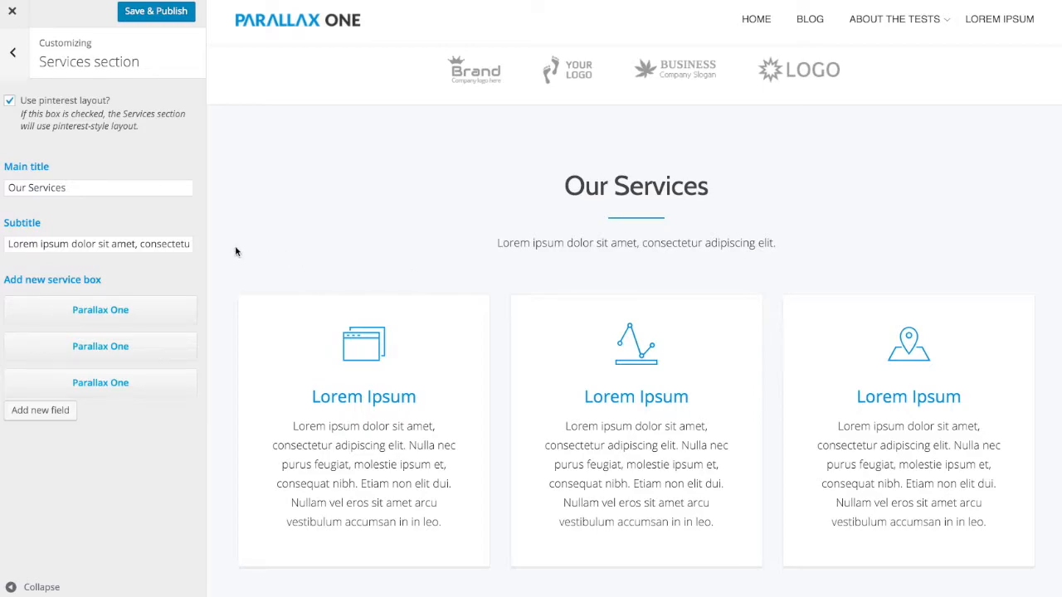
click(81, 189)
click(63, 244)
drag(582, 185, 742, 180)
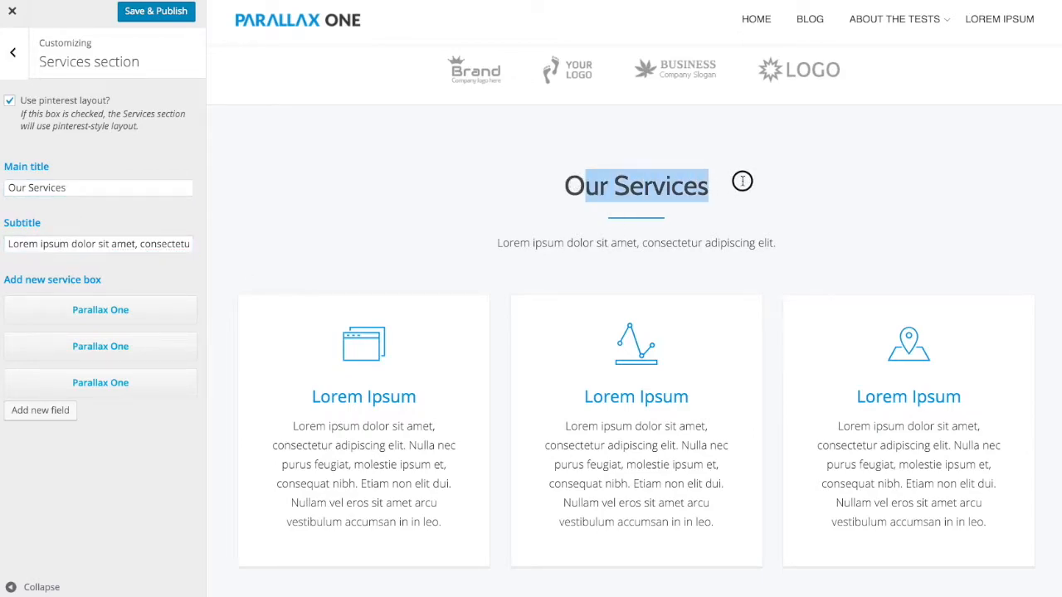
click(719, 240)
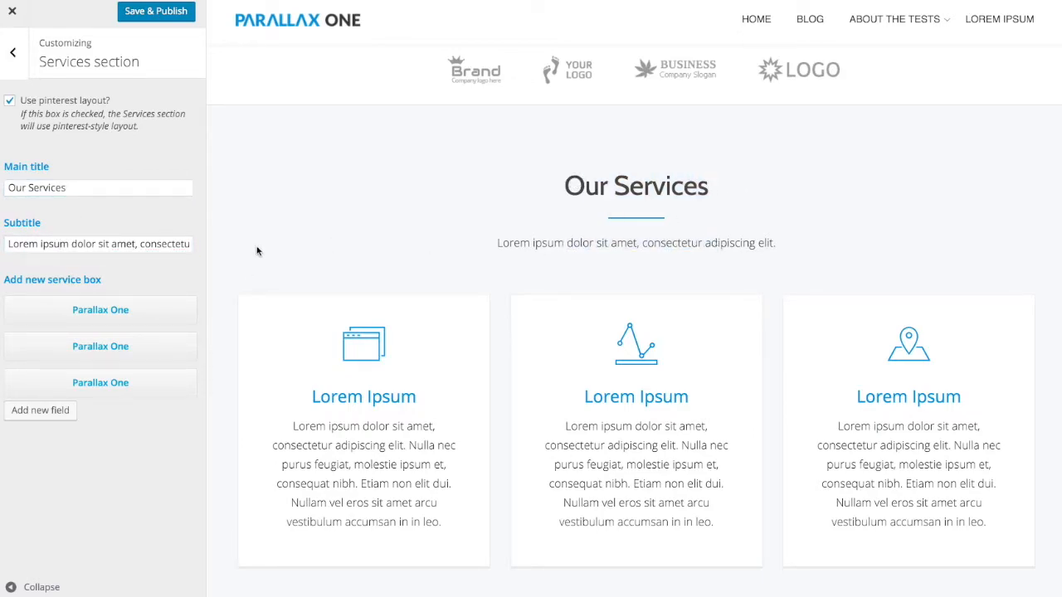
Expand the first service box's settings and examine the available Image type options
click(103, 311)
scroll(103, 312, down, 2)
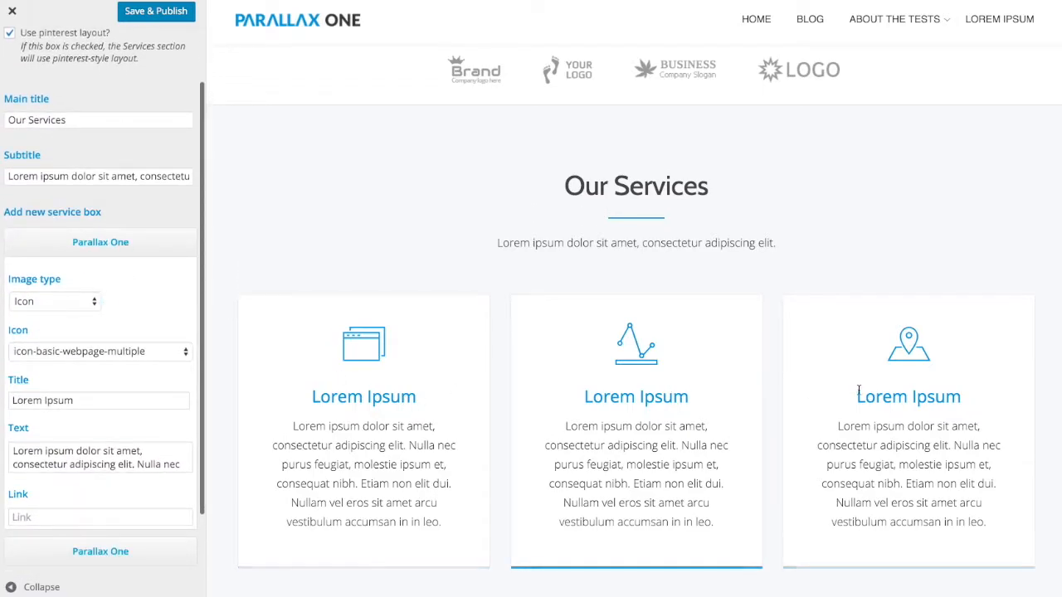
scroll(386, 344, down, 1)
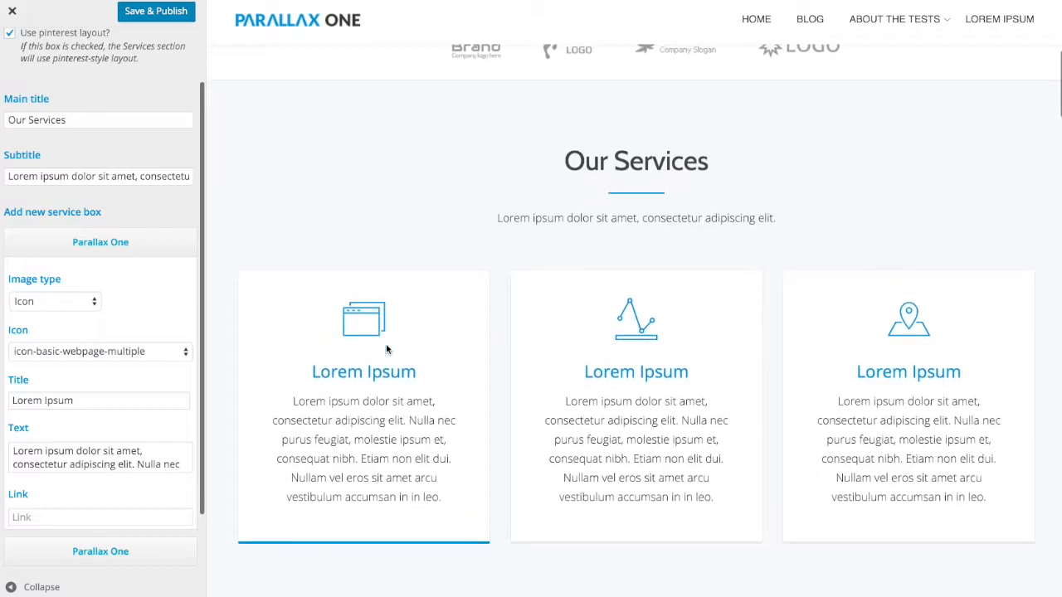
scroll(92, 283, down, 1)
click(93, 284)
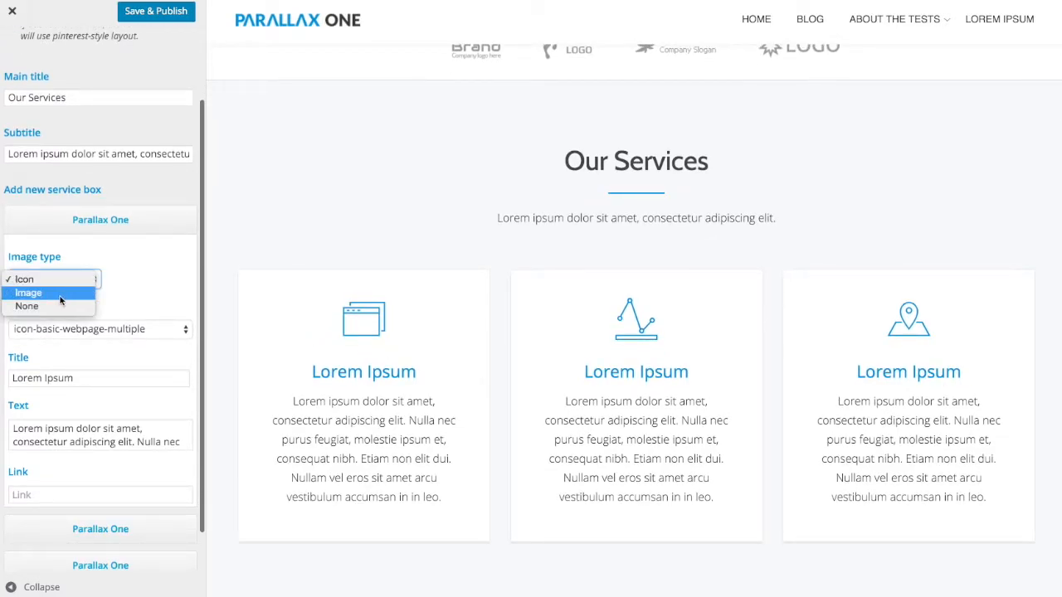
click(143, 250)
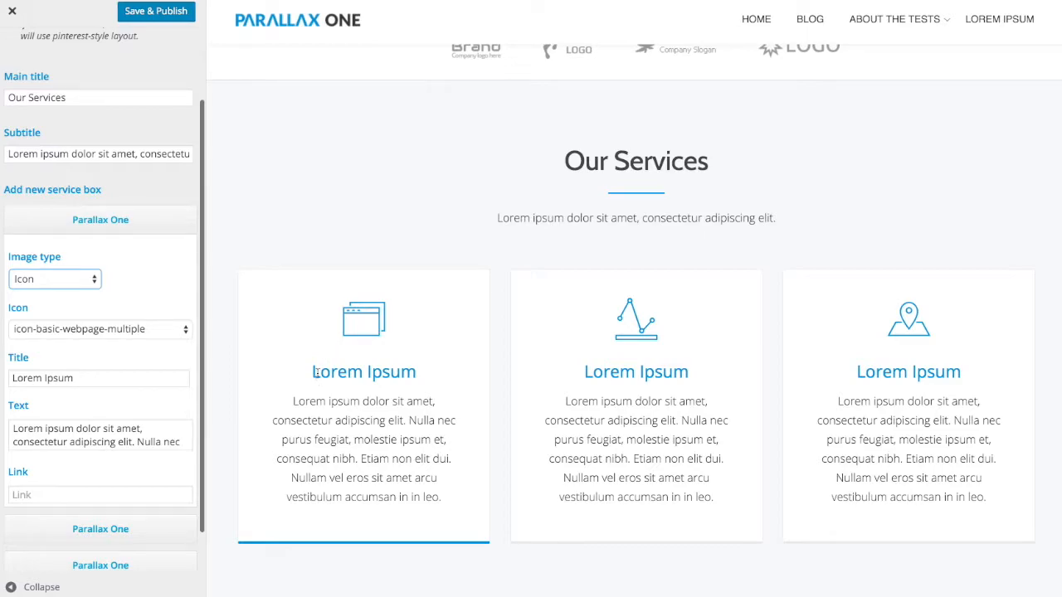
Examine the first service box's title, text and link fields against its content in the page preview
drag(75, 377, 68, 377)
drag(318, 407, 331, 454)
click(331, 452)
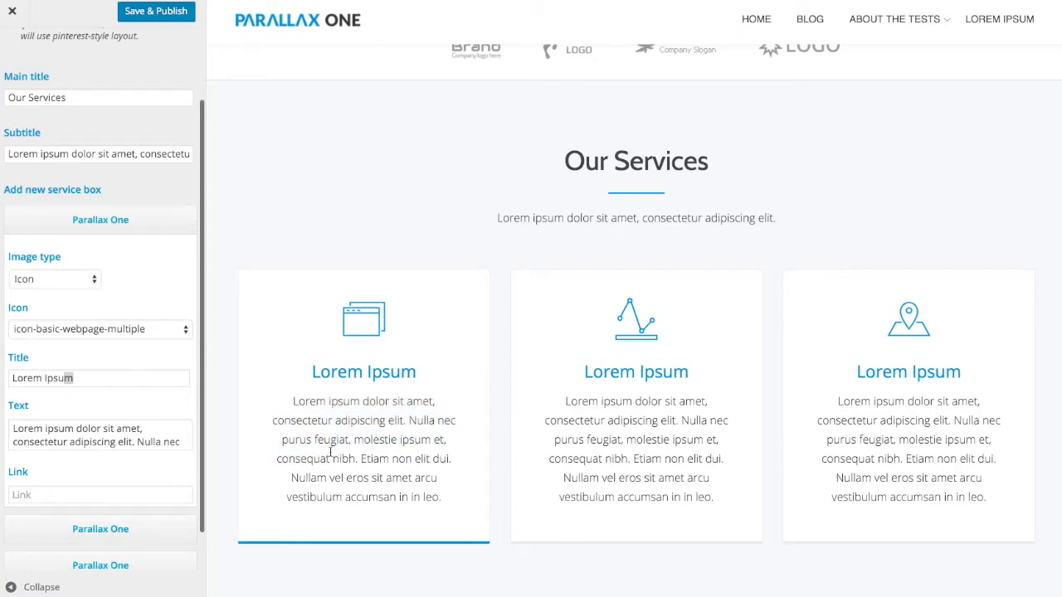
scroll(130, 461, down, 1)
click(69, 474)
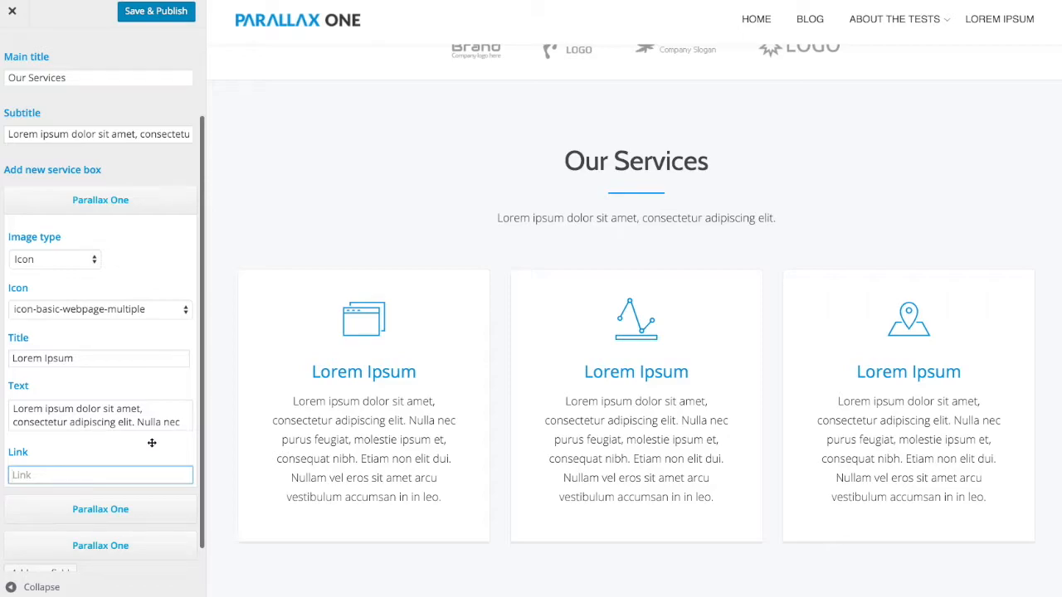
click(10, 440)
click(2, 441)
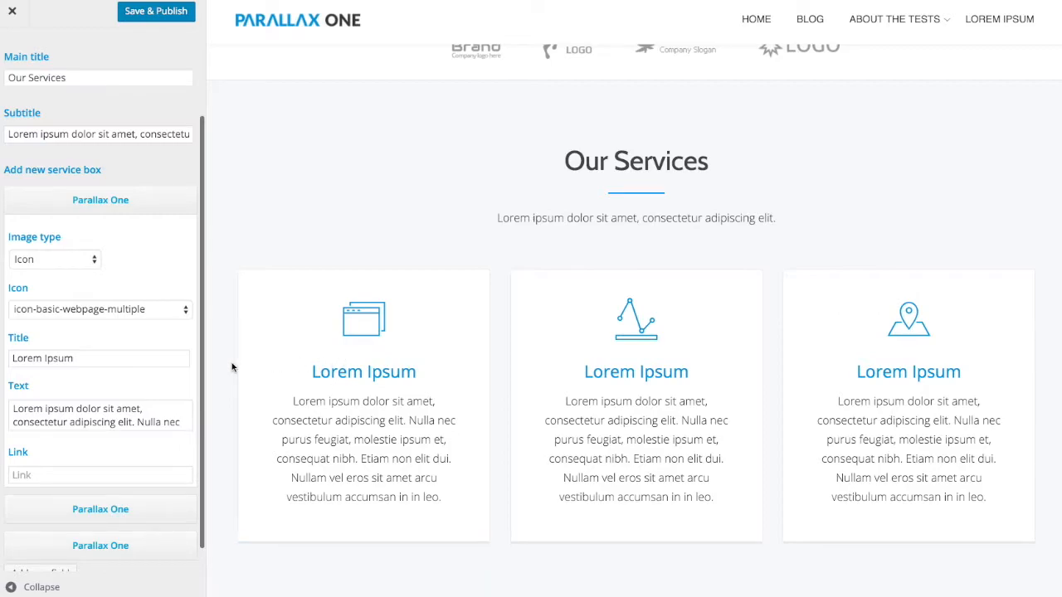
Browse the list of available icons for the first service box without changing the chosen icon
click(114, 309)
scroll(113, 312, down, 20)
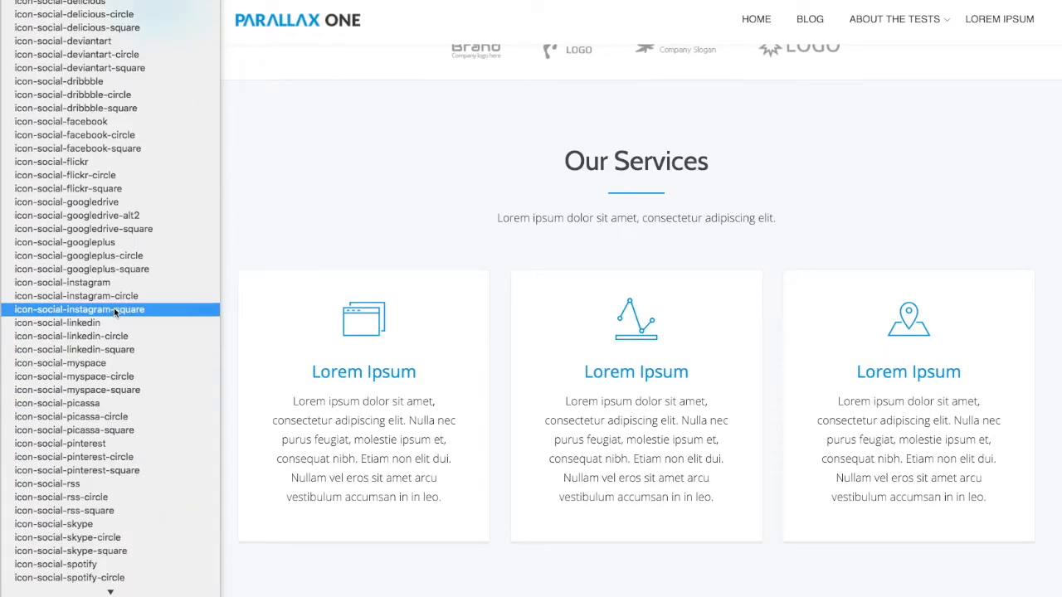
scroll(88, 86, down, 6)
scroll(88, 89, down, 15)
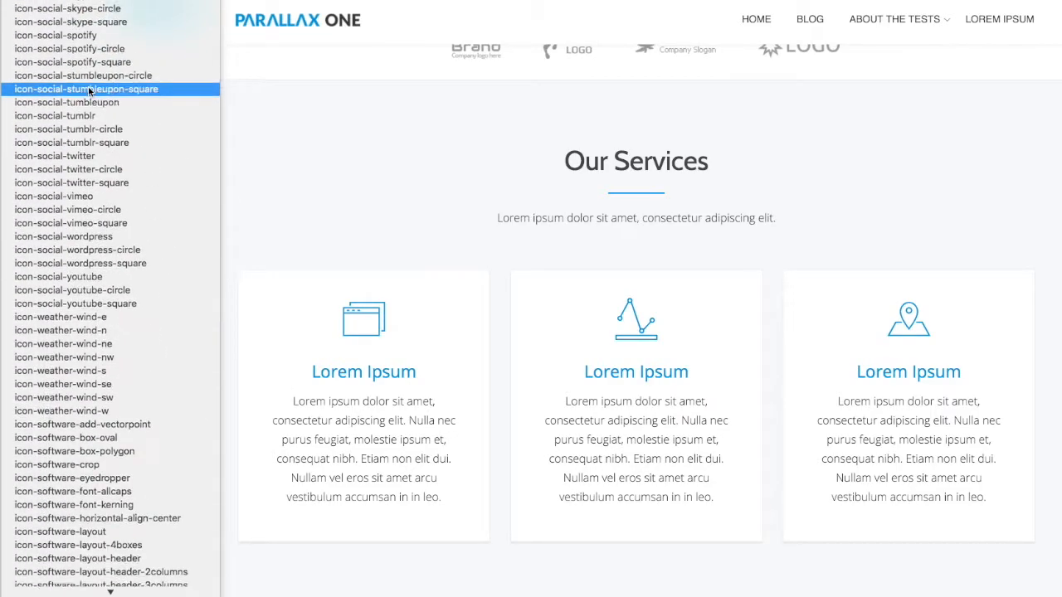
scroll(89, 91, down, 15)
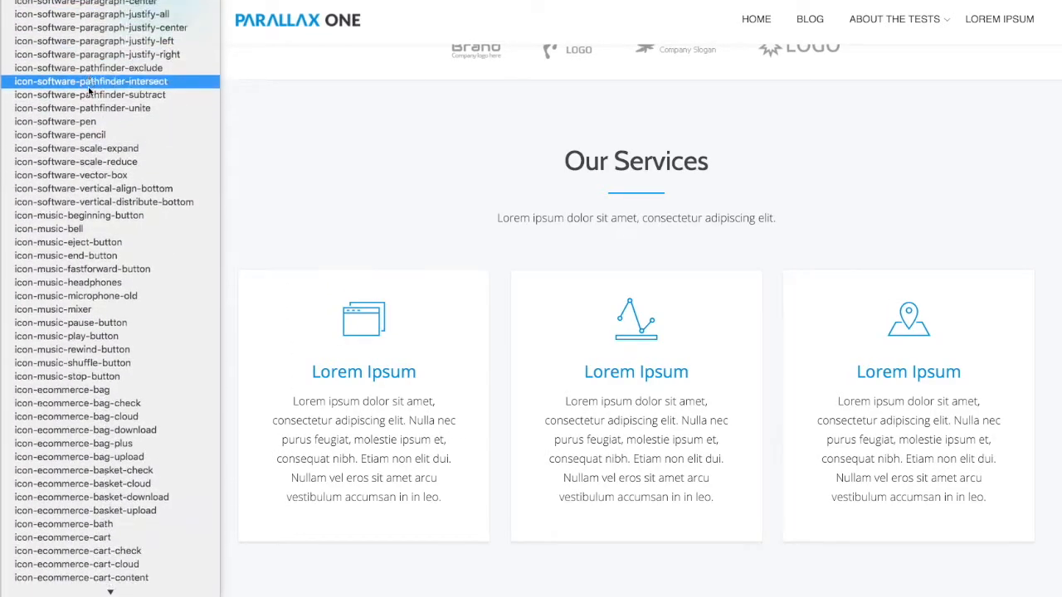
scroll(89, 91, down, 15)
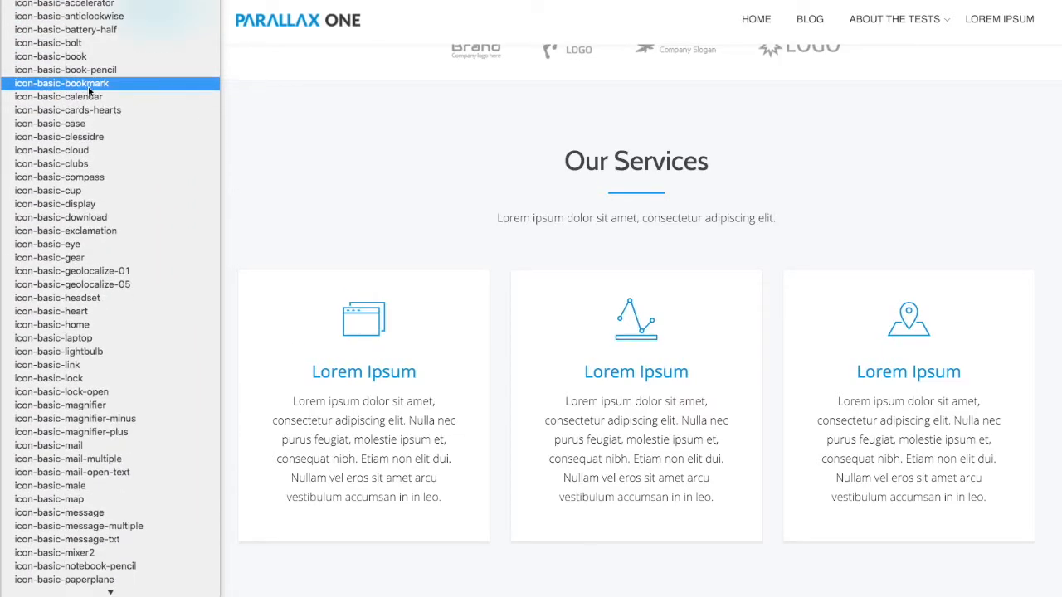
scroll(88, 91, down, 15)
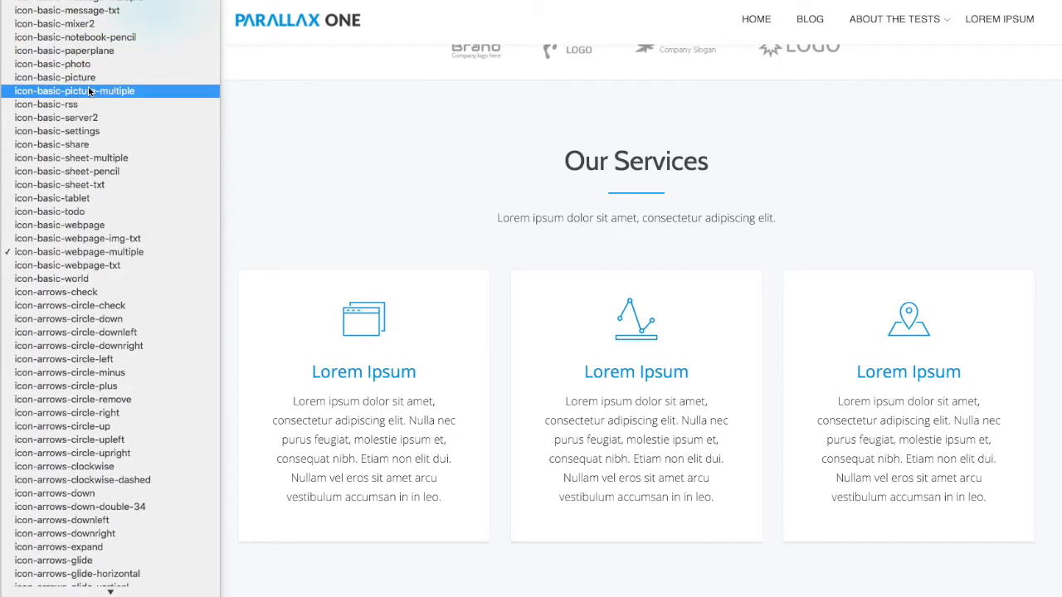
scroll(80, 266, down, 15)
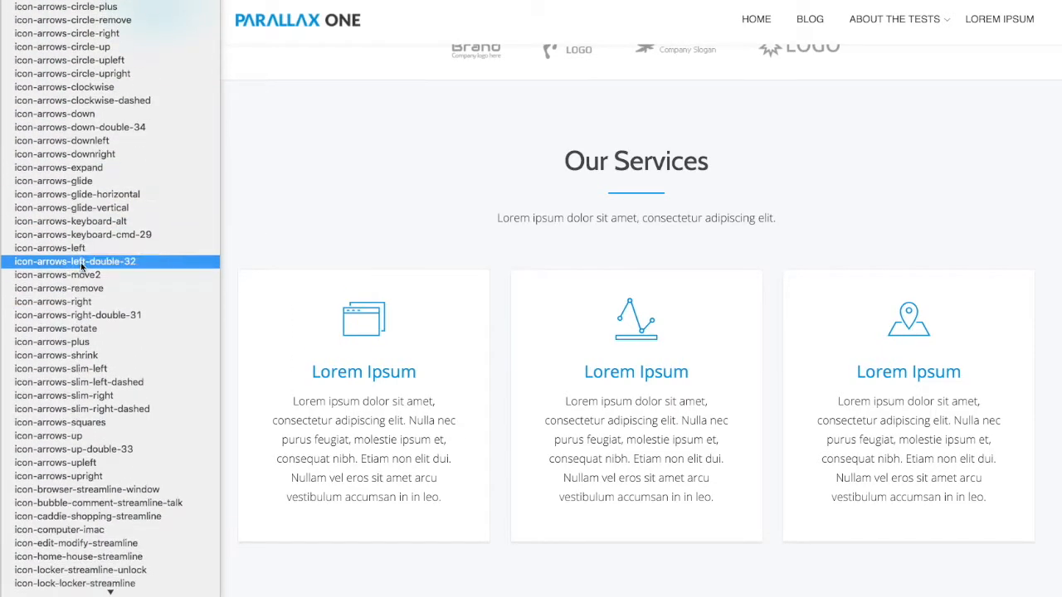
scroll(80, 262, down, 10)
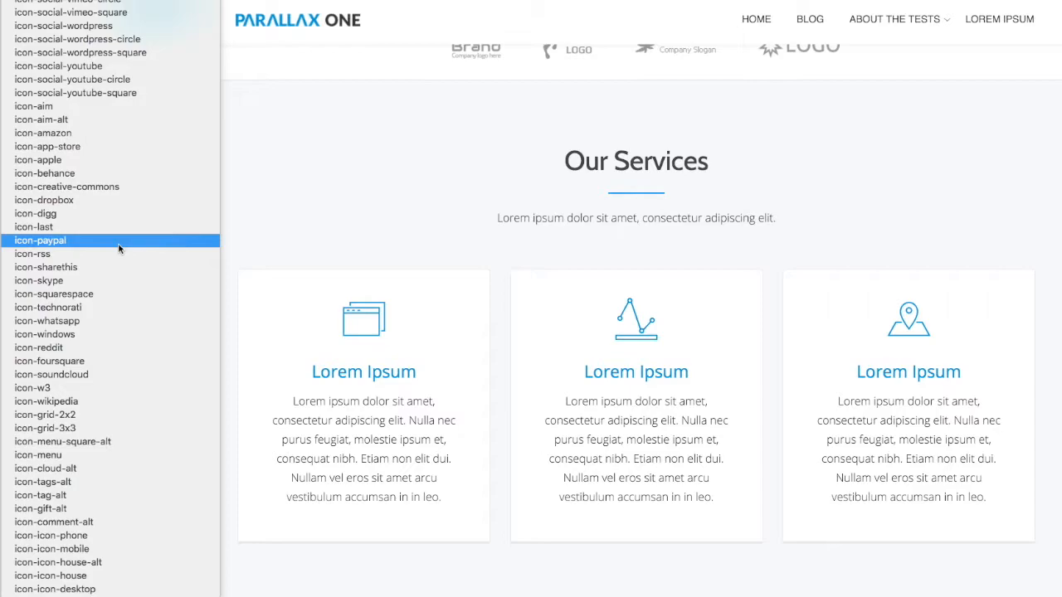
click(264, 231)
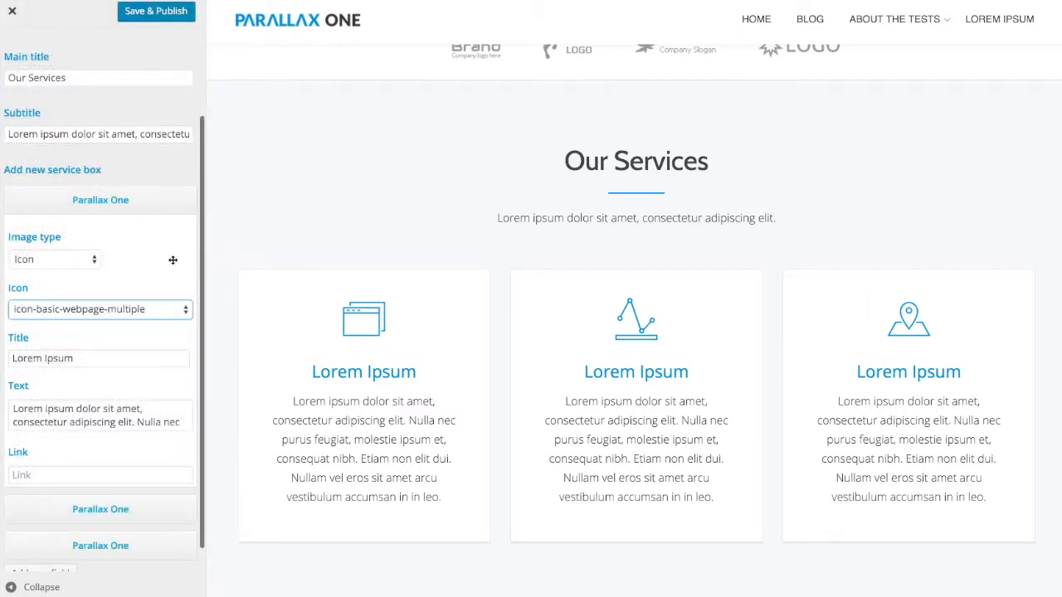
Collapse the first service box, add a new service box and return to the section overview
click(117, 201)
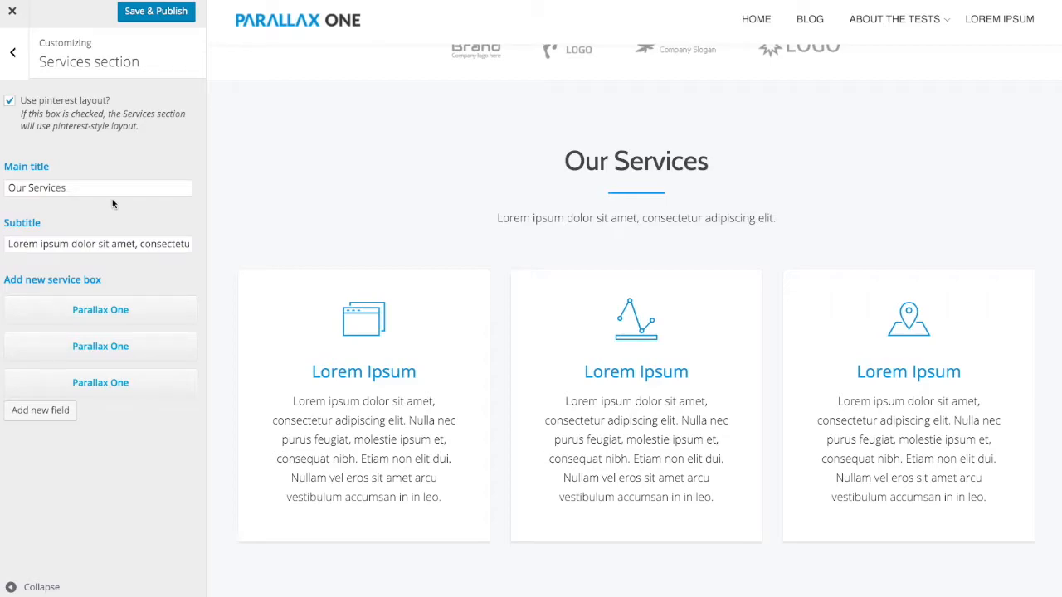
click(62, 411)
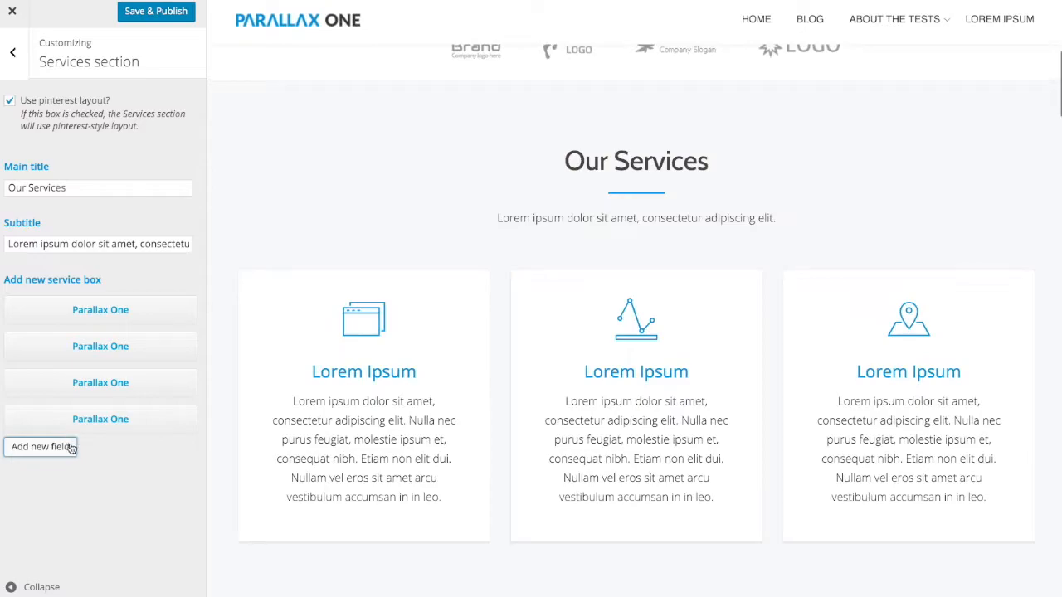
click(13, 52)
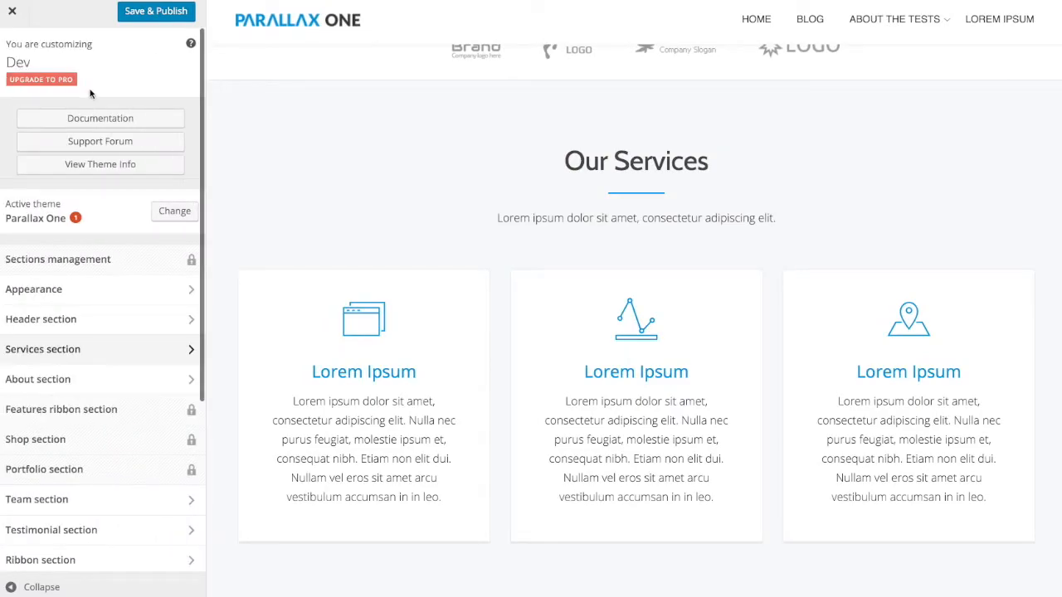
Examine the About section's main title, content and image settings, comparing the title and text with the page preview
click(117, 386)
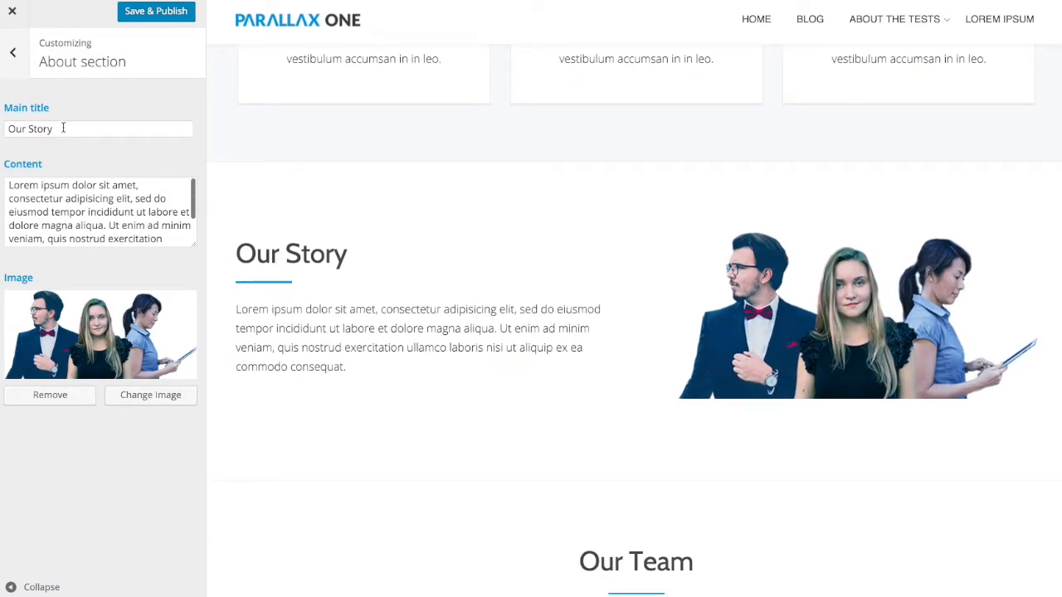
drag(237, 255, 355, 251)
click(356, 255)
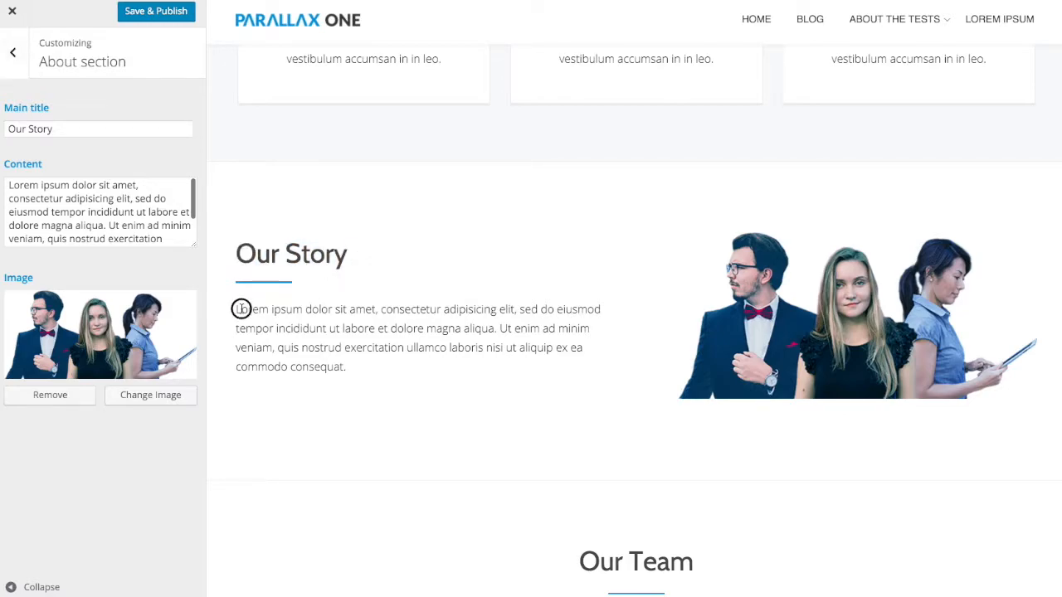
drag(237, 307, 329, 369)
click(72, 224)
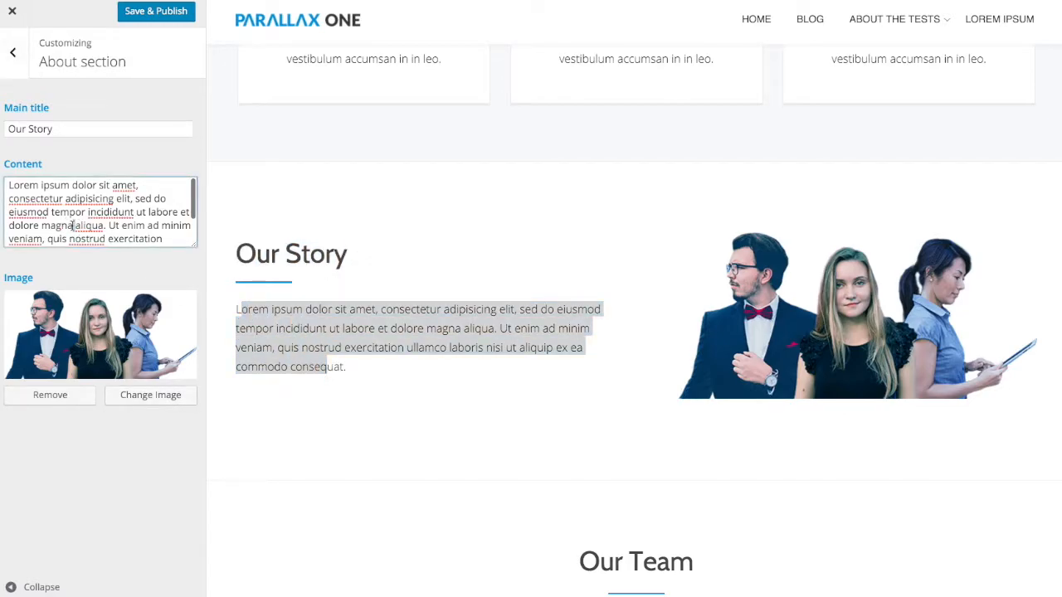
drag(30, 190, 152, 253)
click(152, 239)
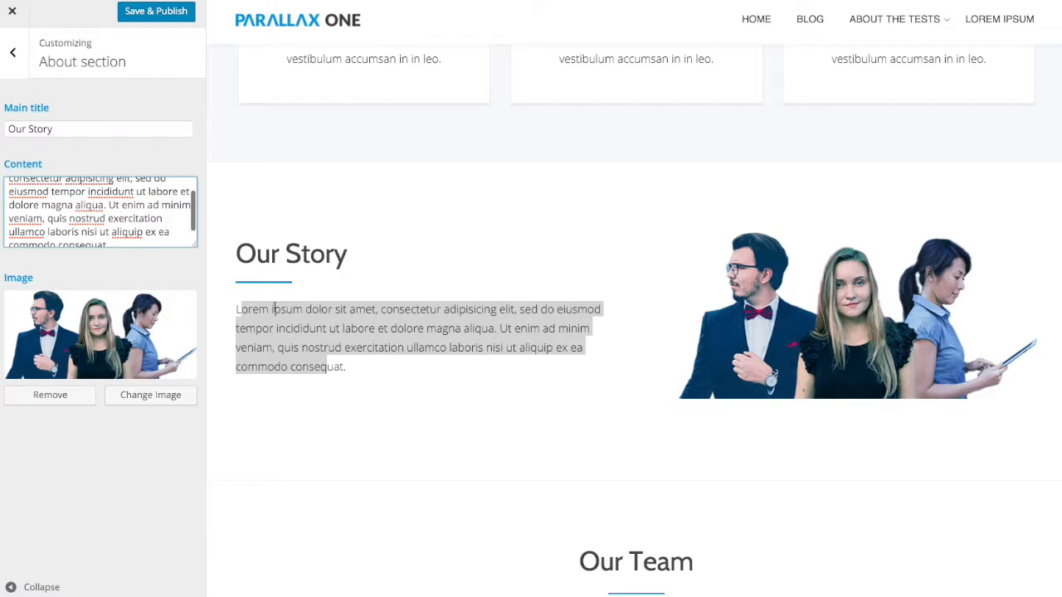
click(14, 52)
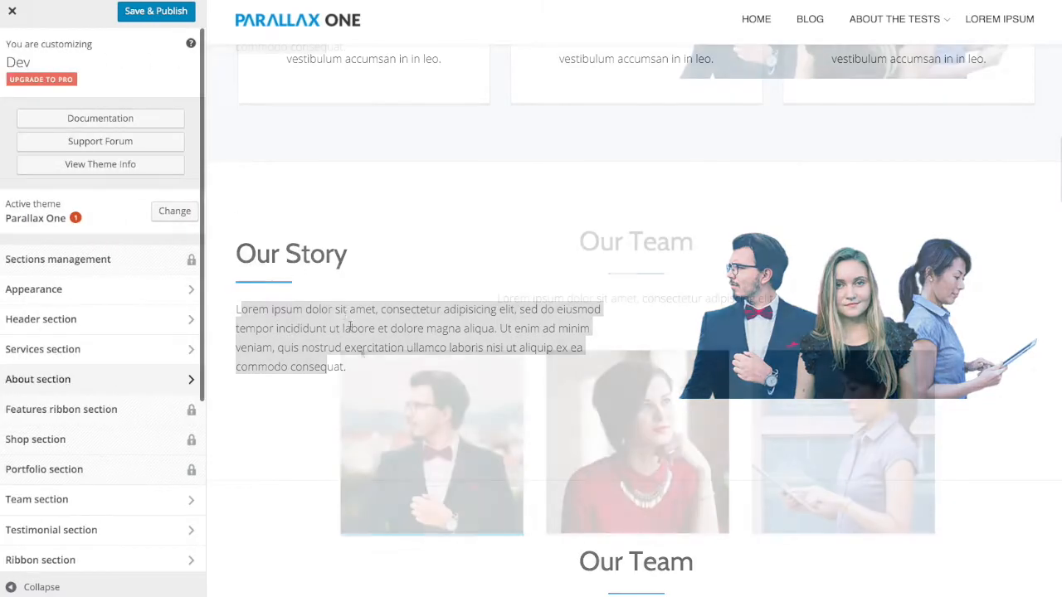
Examine the first team member's image, title and subtitle settings in the Team section and check the photo's overlay in the preview
click(113, 506)
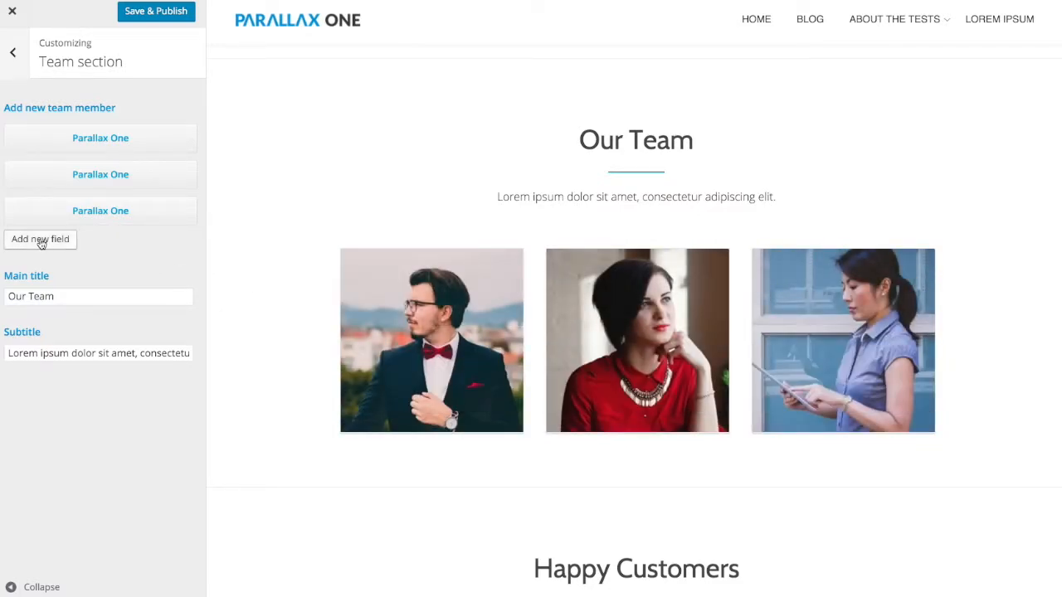
click(98, 139)
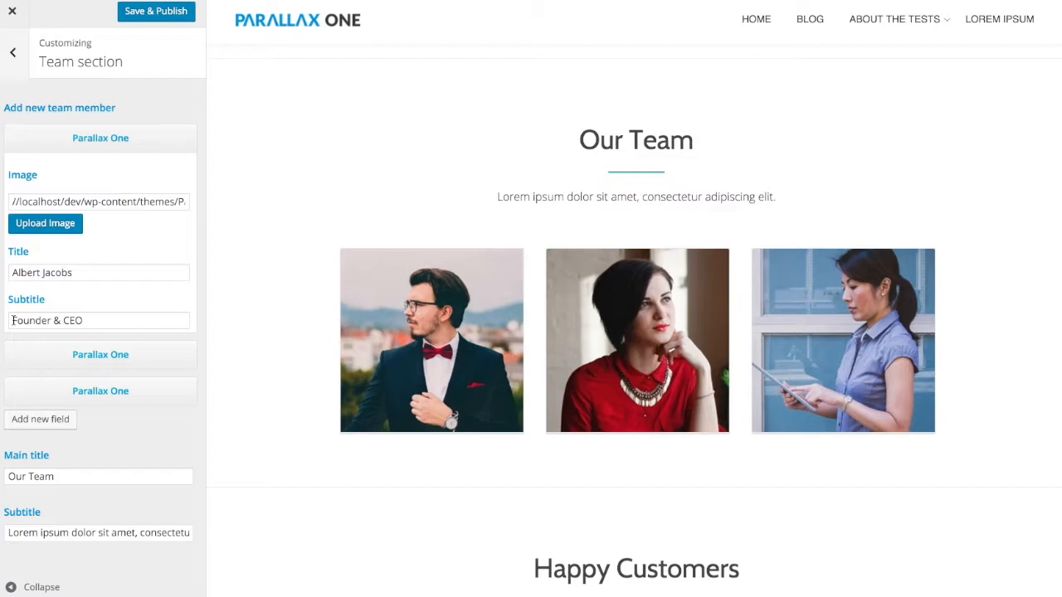
drag(12, 320, 97, 320)
click(98, 321)
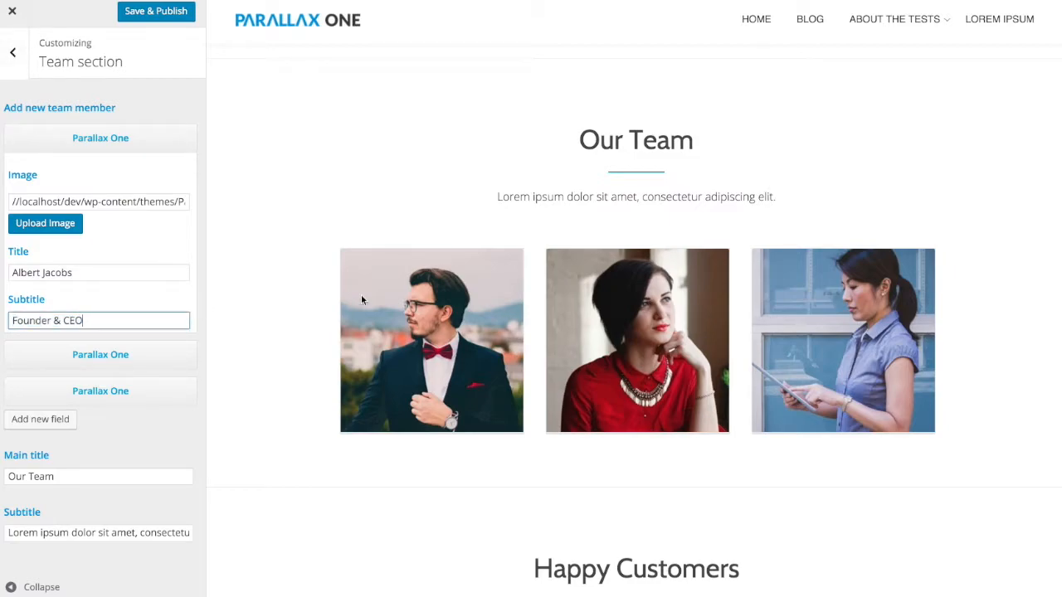
mouse_move(386, 302)
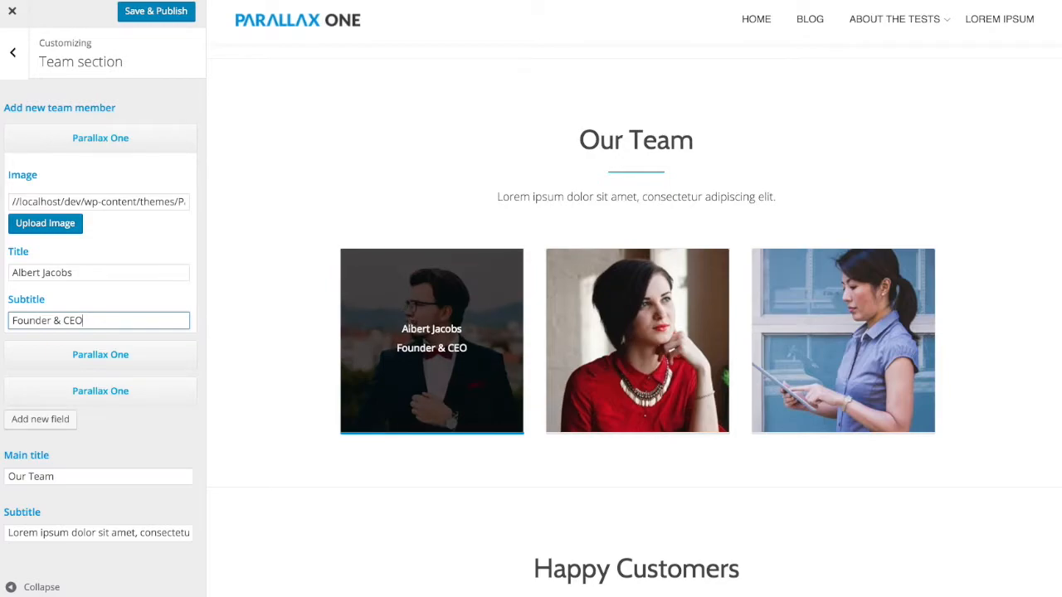
click(96, 145)
click(12, 52)
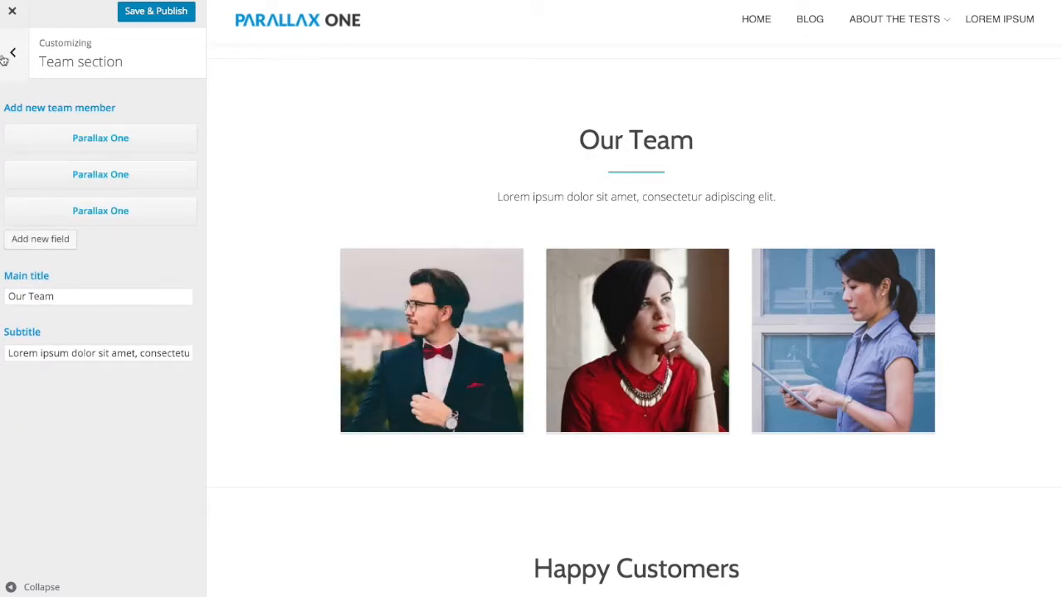
Open the Testimonial section settings and compare the main title and subtitle with the Happy Customers block in the preview
scroll(505, 254, down, 5)
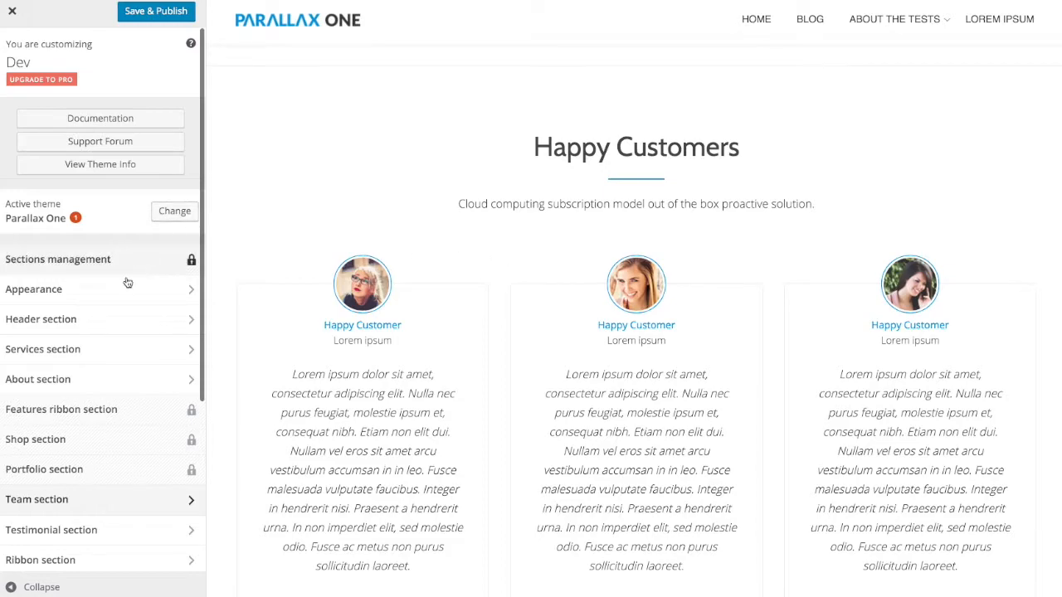
scroll(100, 437, down, 3)
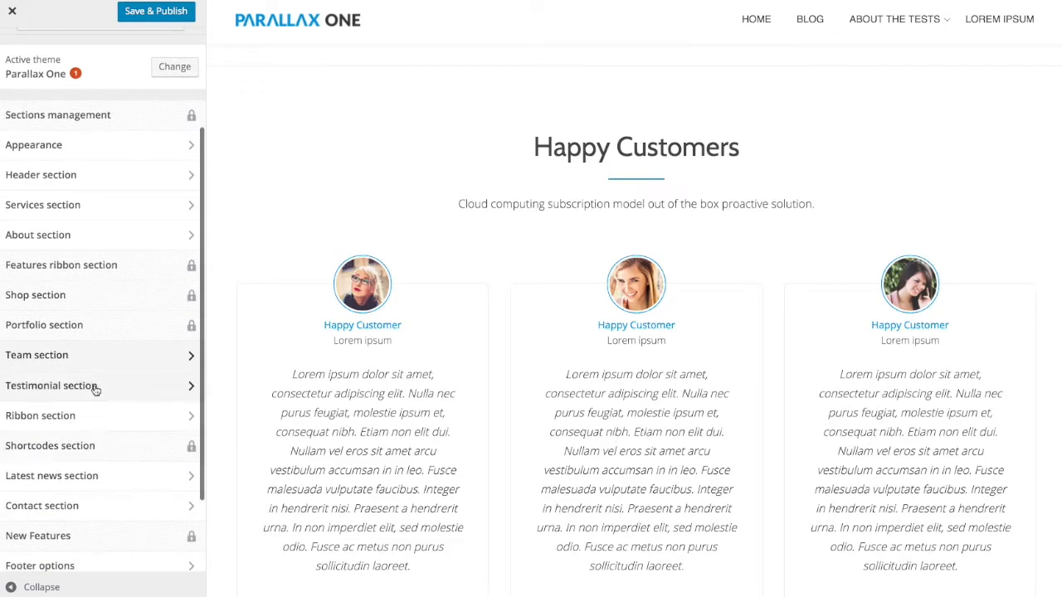
click(94, 388)
scroll(354, 282, down, 1)
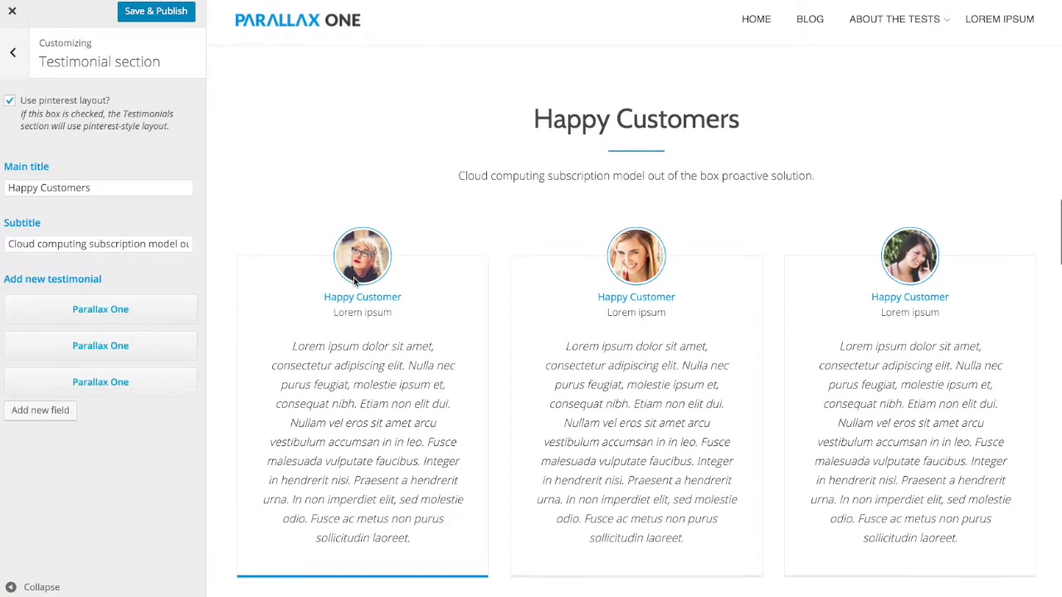
drag(548, 110, 660, 178)
click(660, 177)
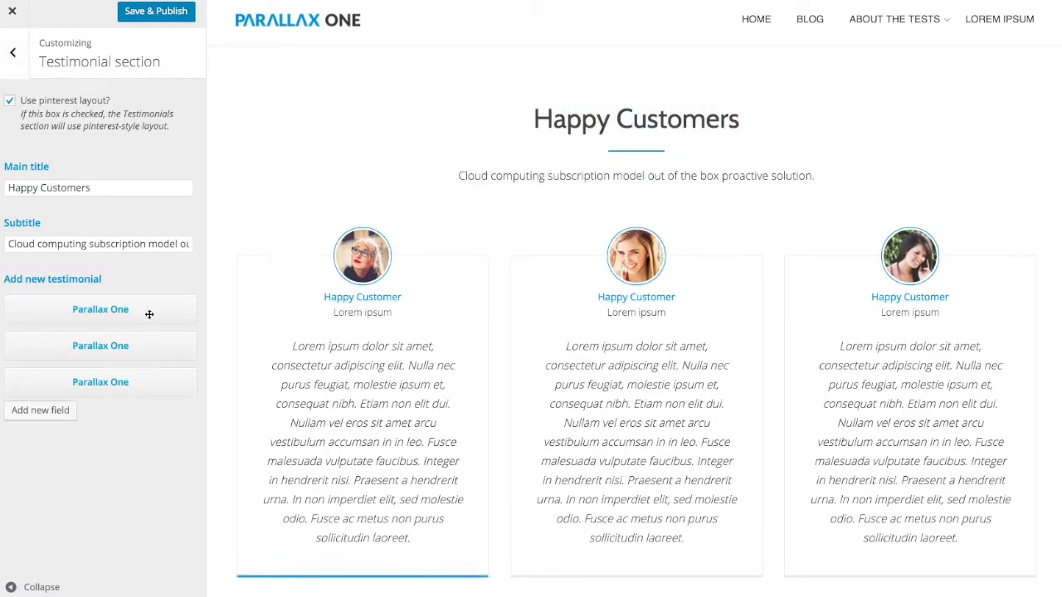
Expand the first testimonial and compare its image, title, subtitle and text settings with the matching customer card in the preview
click(125, 308)
scroll(129, 314, down, 2)
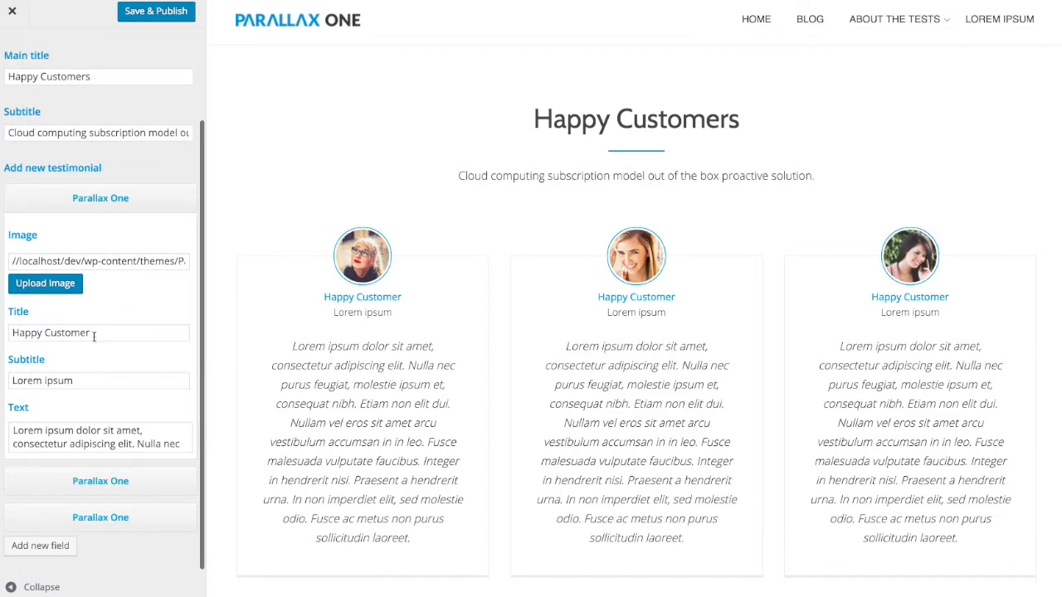
click(328, 296)
drag(328, 296, 410, 296)
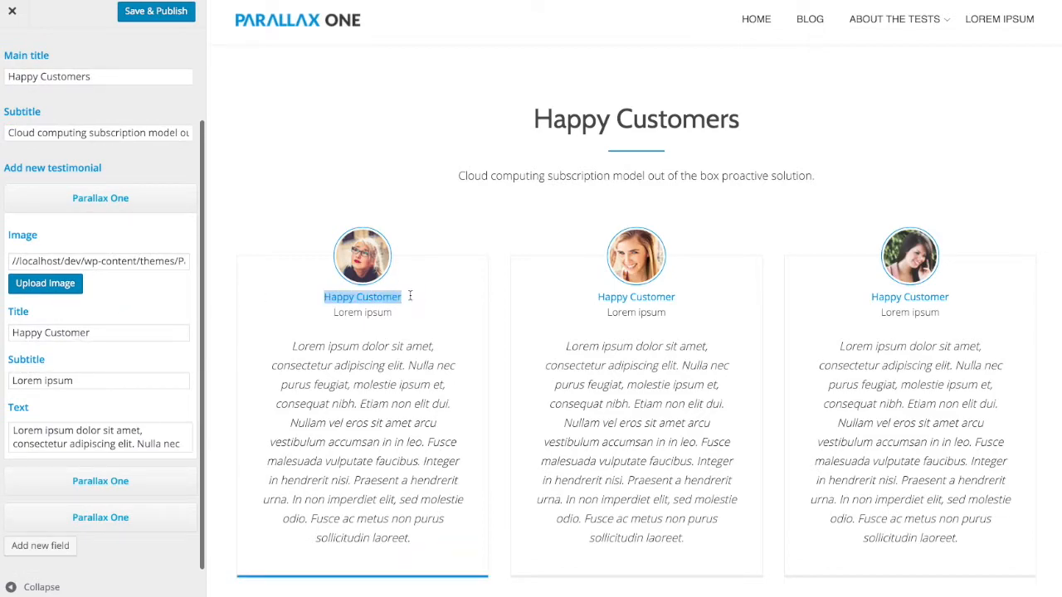
drag(338, 314, 392, 313)
click(392, 314)
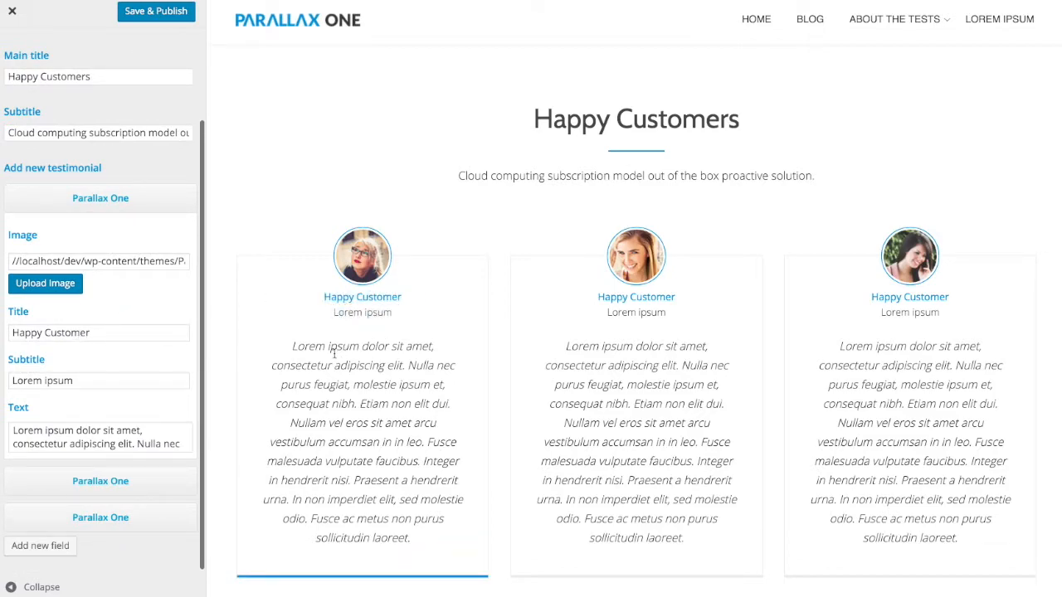
drag(335, 353, 360, 461)
click(360, 461)
scroll(328, 344, down, 3)
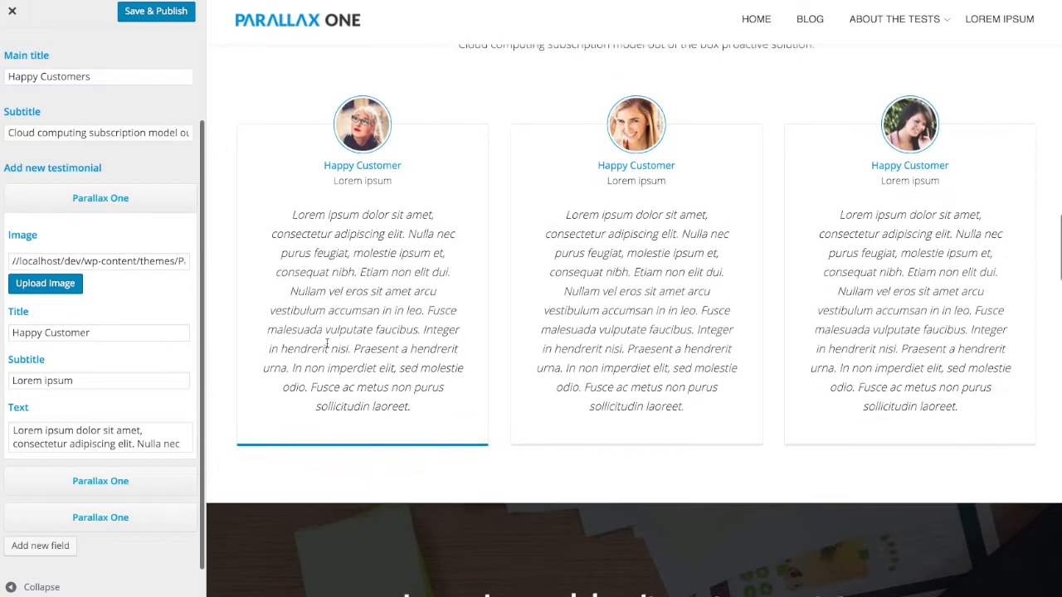
scroll(142, 348, up, 3)
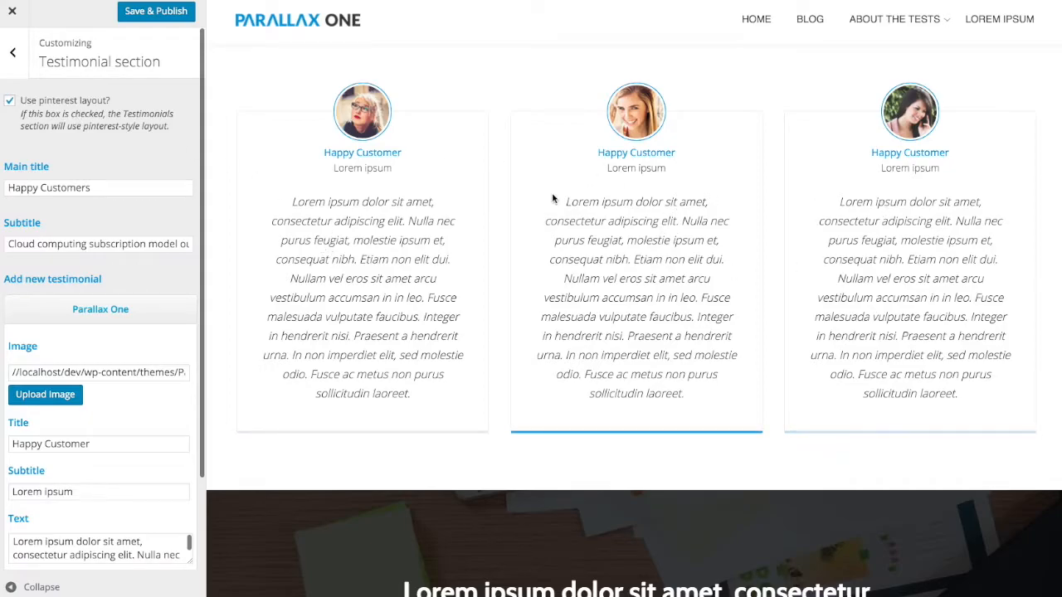
Examine the Ribbon section's background image, main title, button label and button link settings, and return to the section overview
click(13, 54)
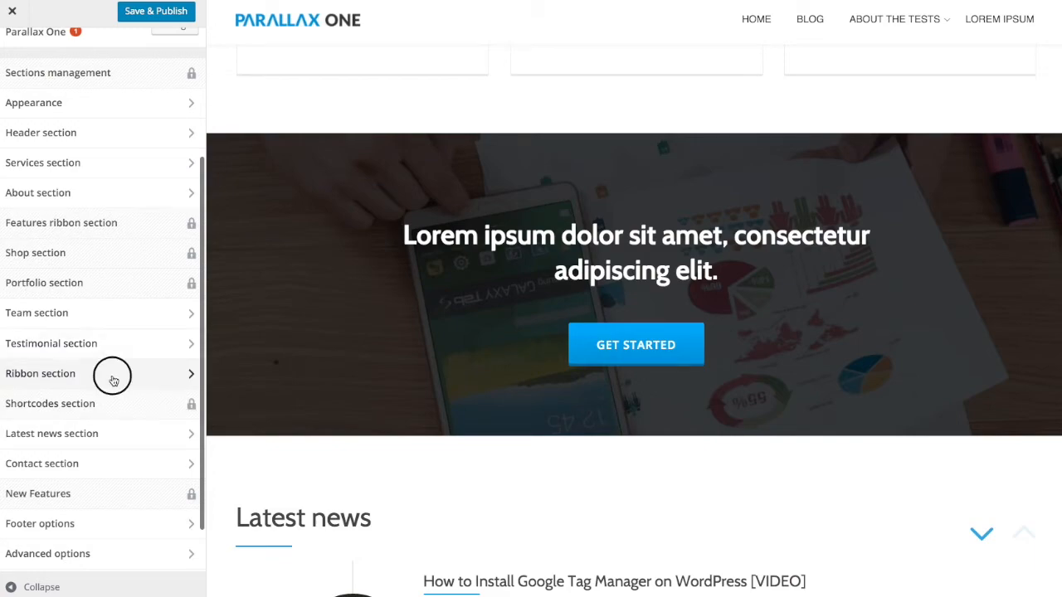
click(114, 380)
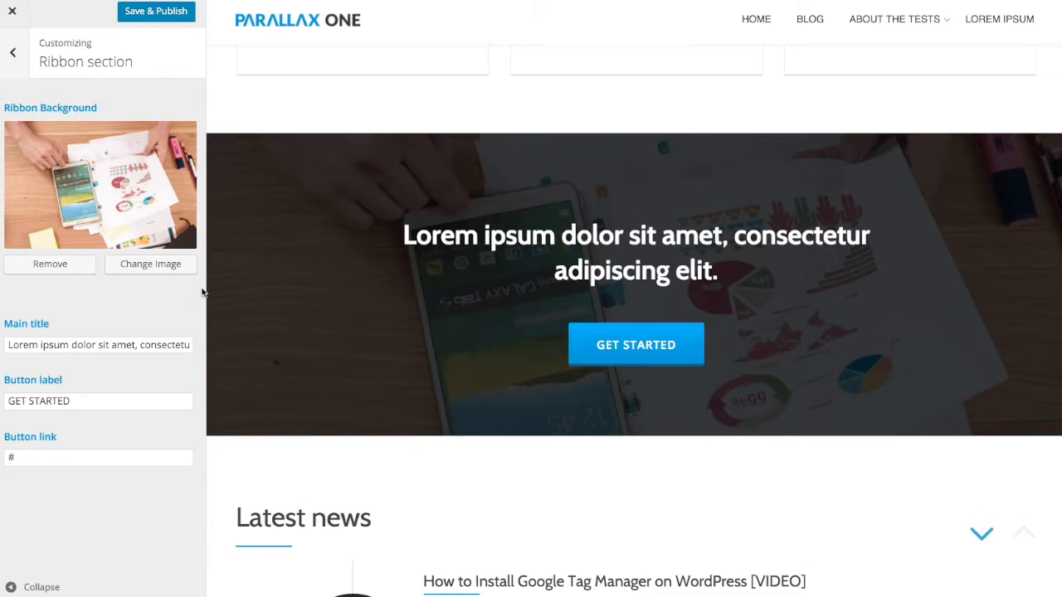
click(13, 59)
Open the Latest news section settings and compare its main title with the heading and post timeline in the preview
scroll(133, 406, down, 3)
click(134, 414)
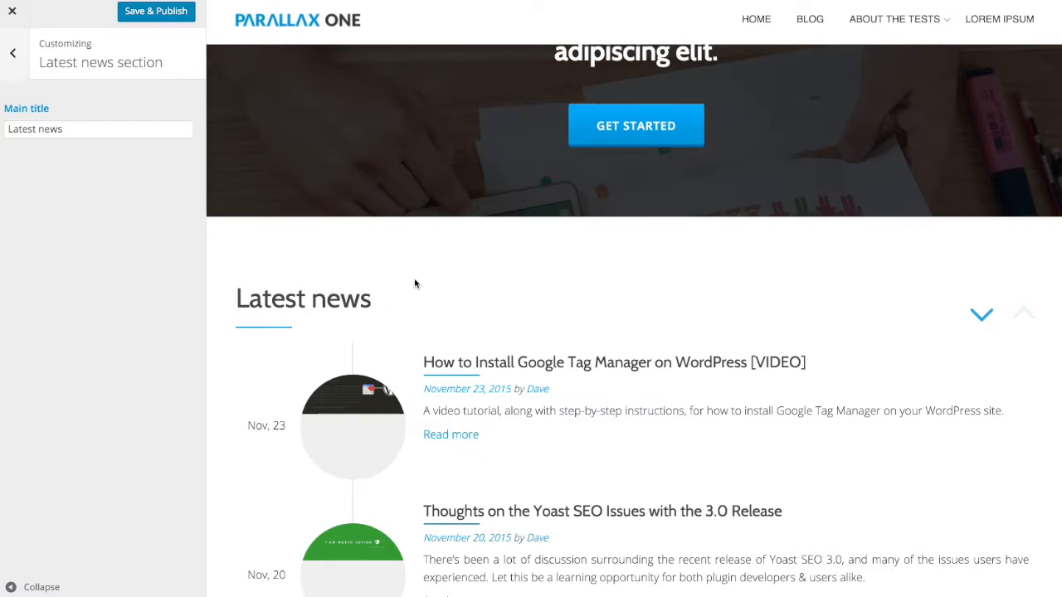
drag(14, 130, 100, 128)
click(99, 129)
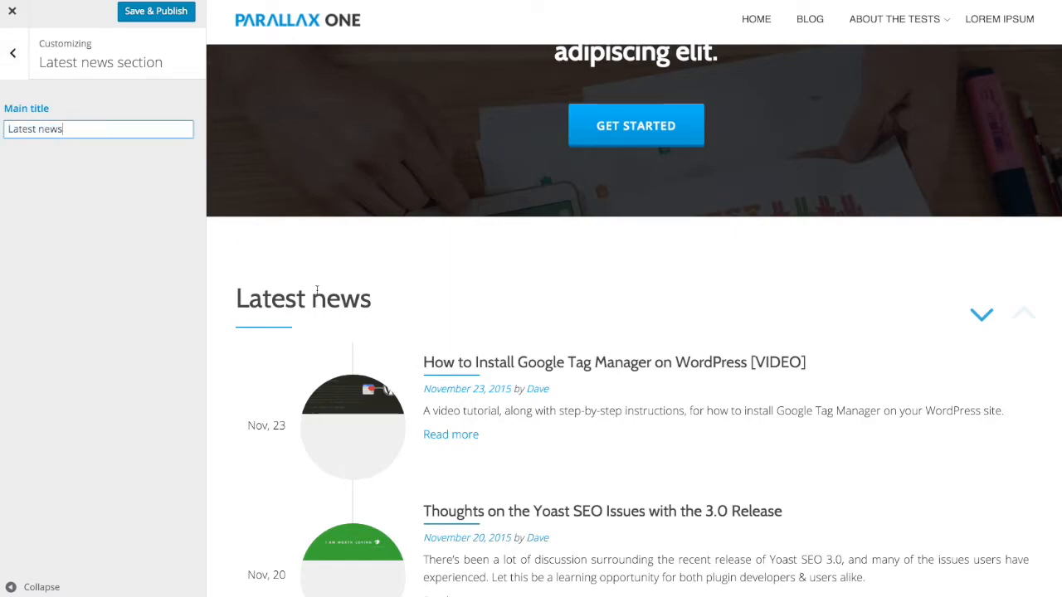
drag(249, 300, 348, 299)
click(348, 299)
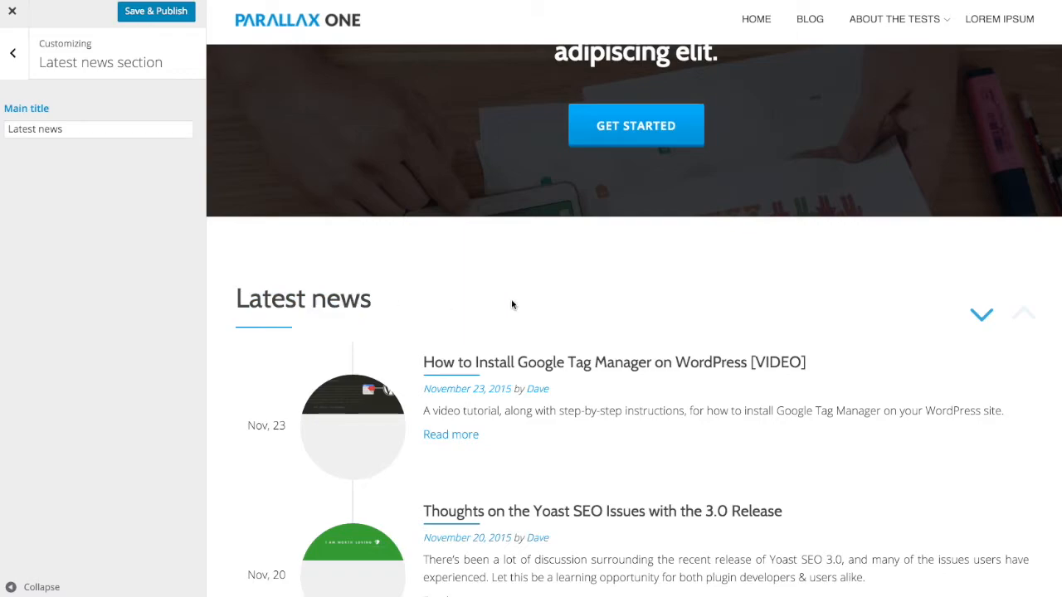
scroll(608, 410, down, 1)
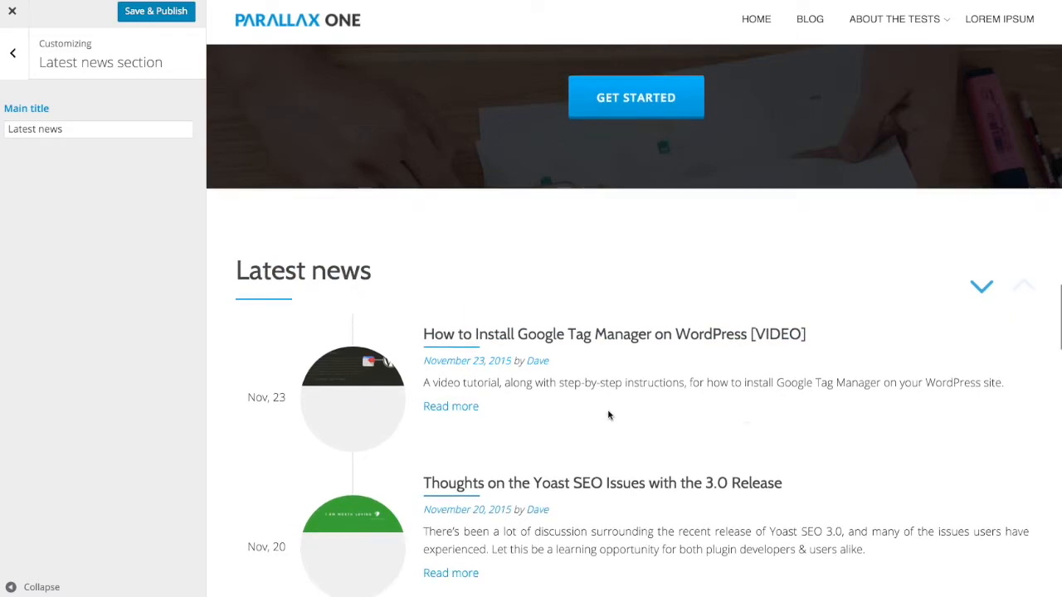
Open the Contact section settings and examine the contact fields and the Intergeo map shortcode without changing them
scroll(556, 279, down, 5)
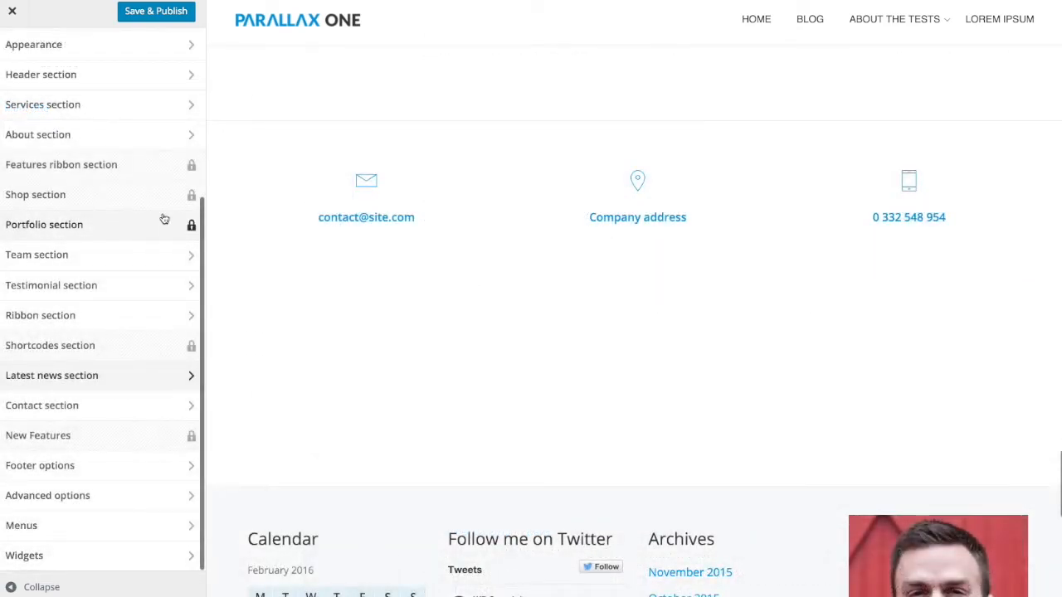
click(105, 406)
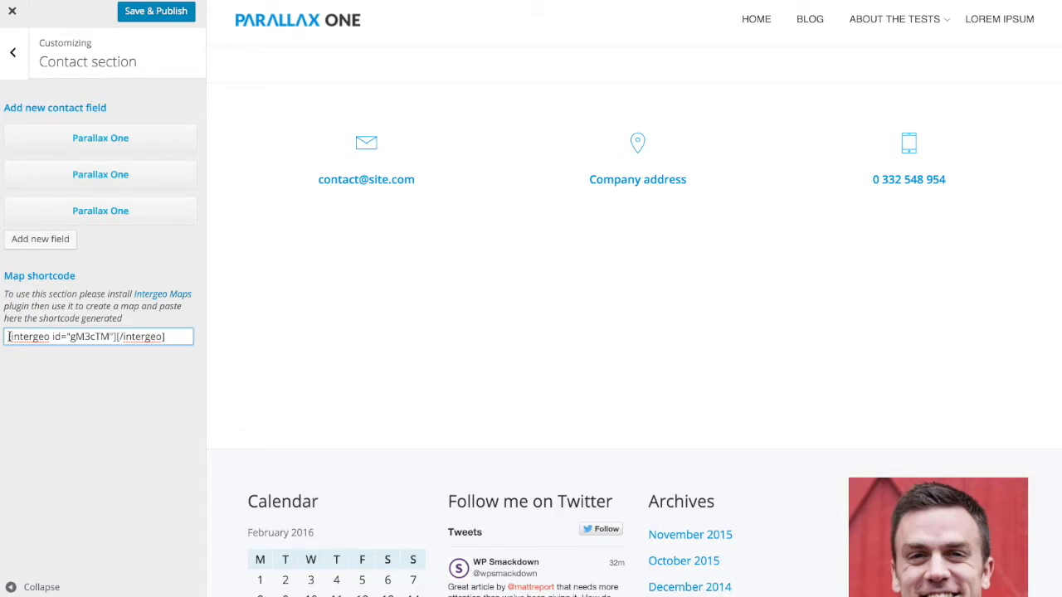
drag(7, 336, 174, 335)
click(171, 338)
click(185, 372)
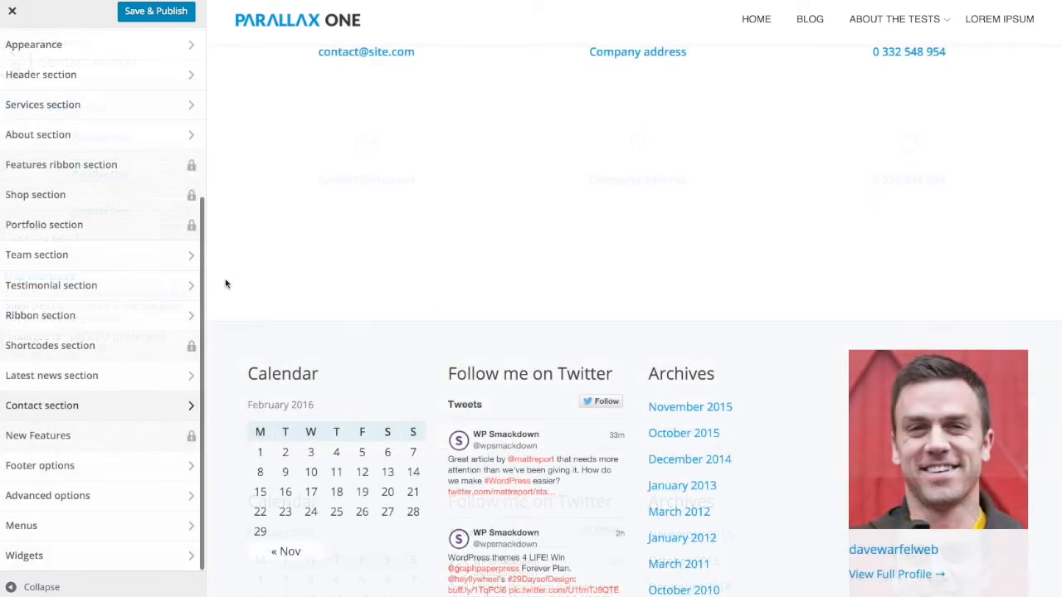
Examine the footer in the page preview, including its widgets, copyright text, footer menu and social icons
scroll(222, 286, down, 5)
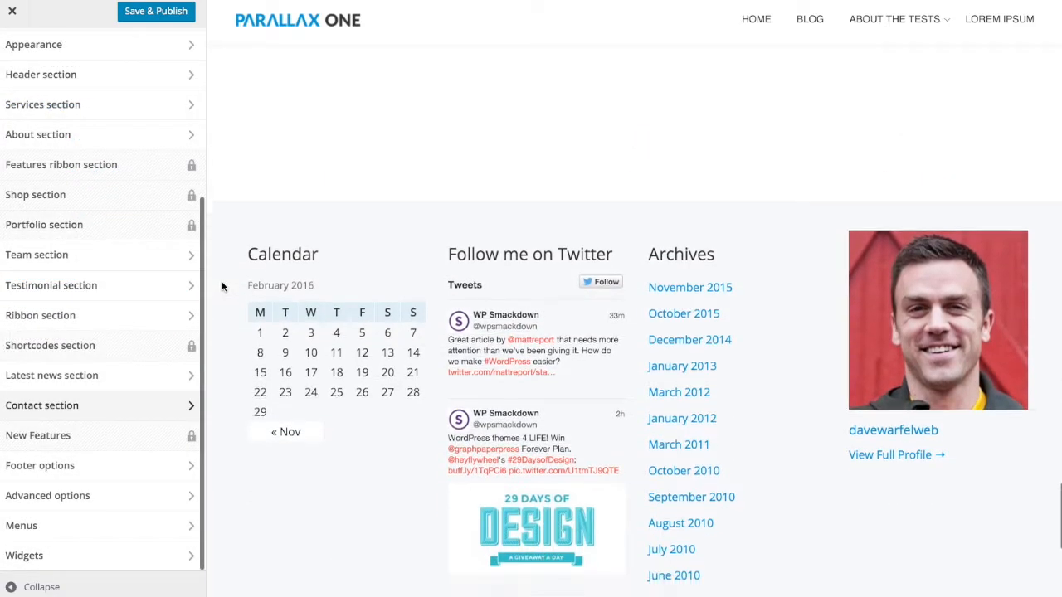
scroll(223, 286, down, 1)
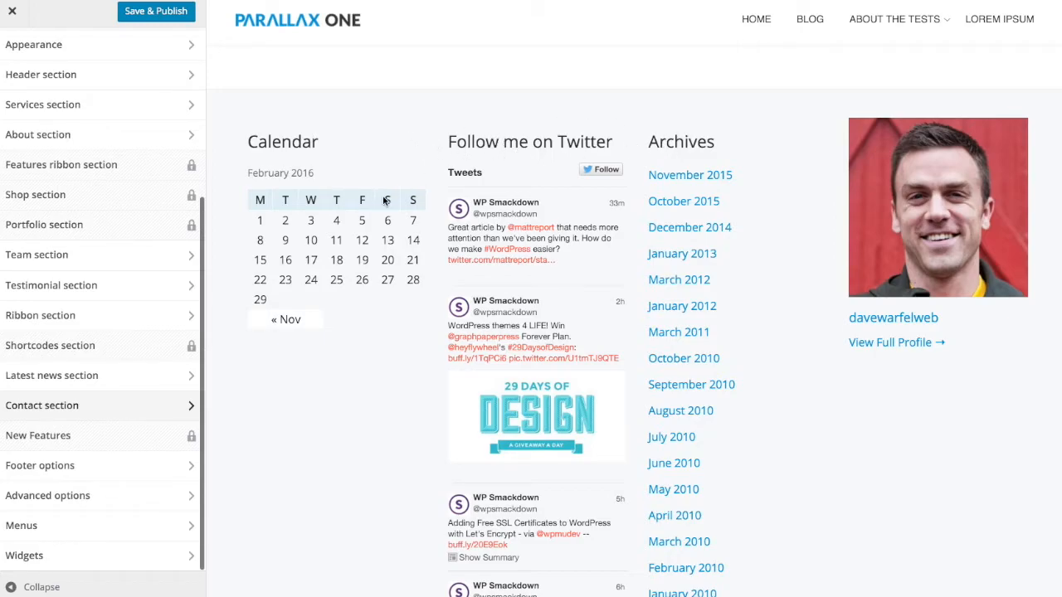
scroll(224, 285, down, 5)
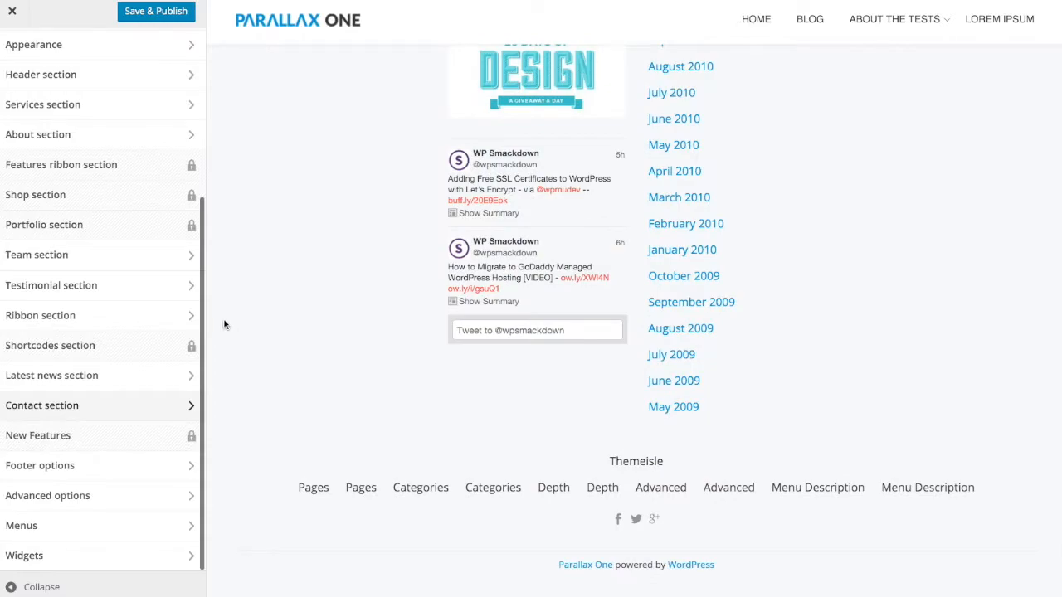
drag(611, 457, 668, 458)
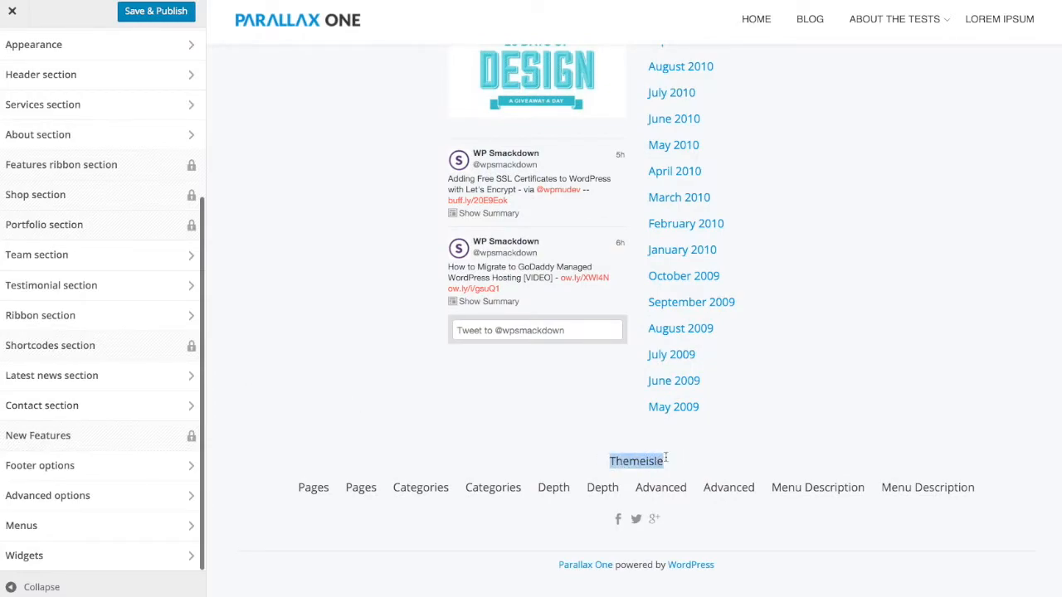
click(652, 461)
drag(611, 461, 681, 459)
click(643, 461)
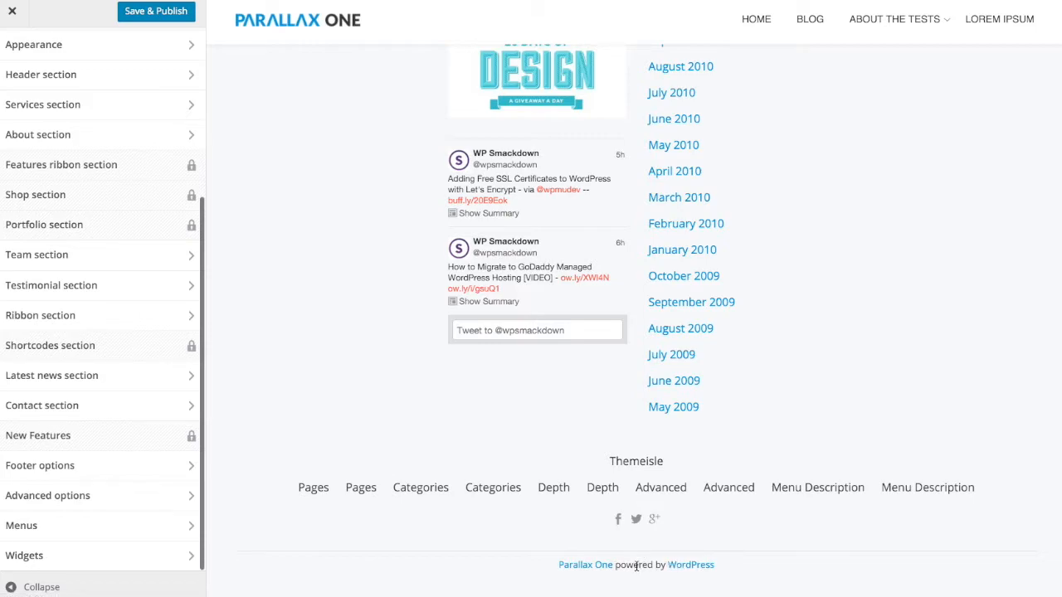
Open the Footer options and examine the copyright text and the first social icon's icon and link settings
click(157, 469)
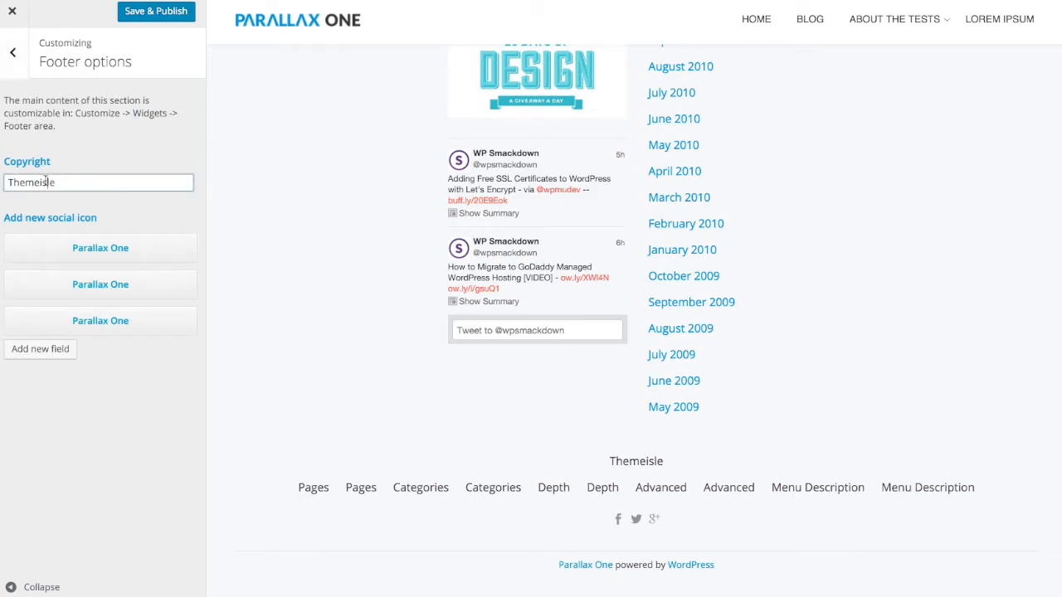
double_click(46, 181)
click(94, 180)
click(108, 247)
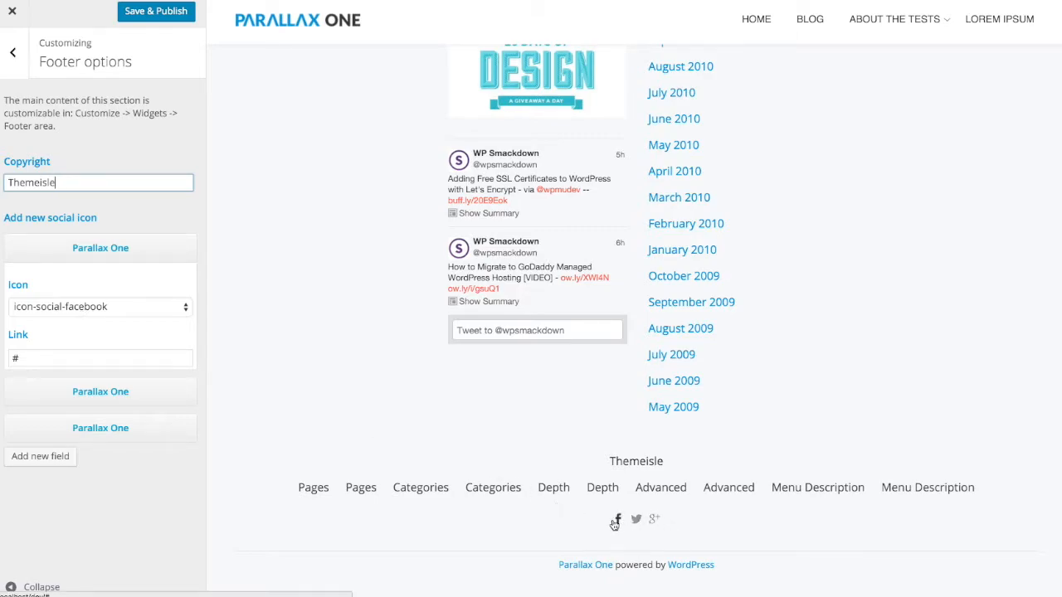
click(111, 247)
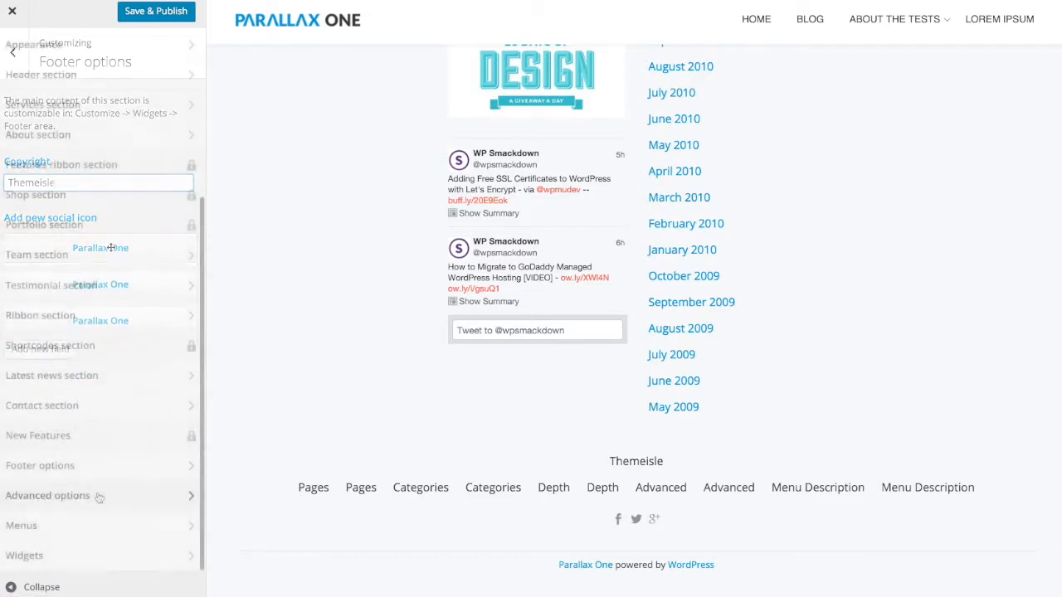
Examine the Advanced options, including the tagline, site icon, front page display and preloader settings
click(99, 496)
scroll(104, 385, down, 2)
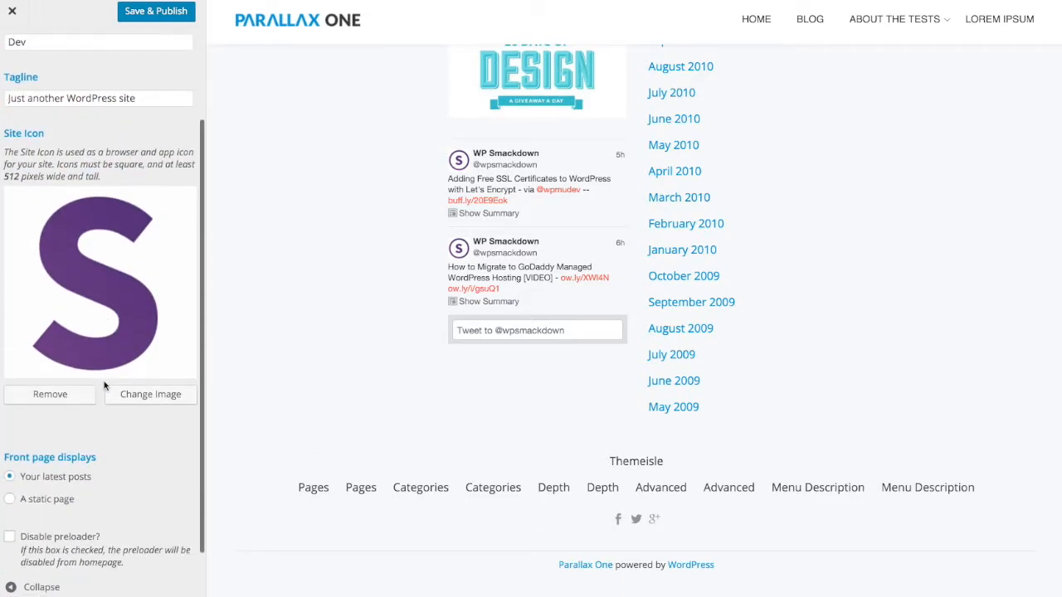
scroll(104, 384, up, 2)
scroll(97, 352, down, 3)
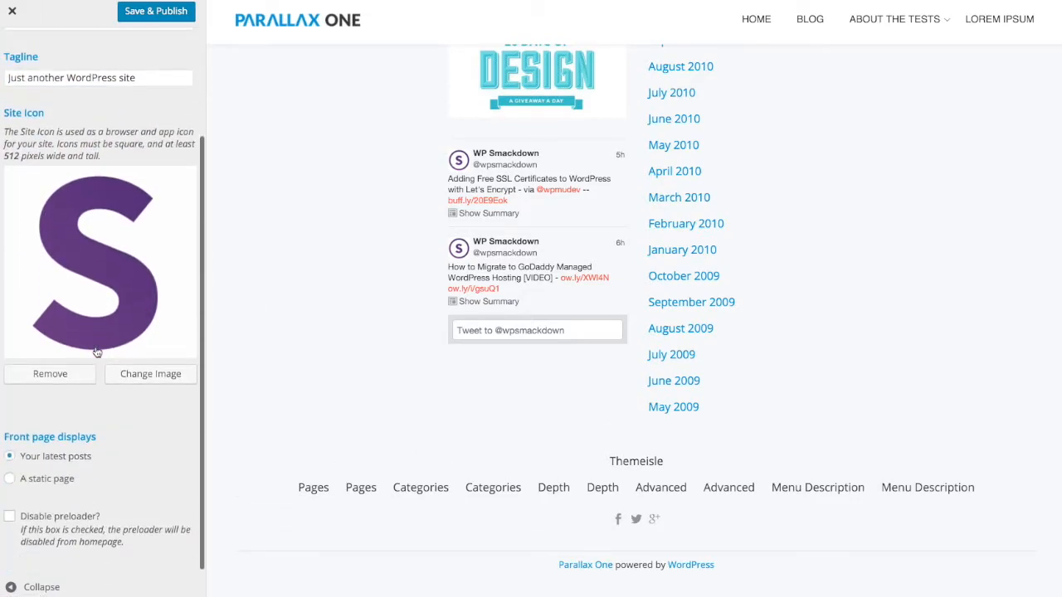
scroll(88, 287, up, 3)
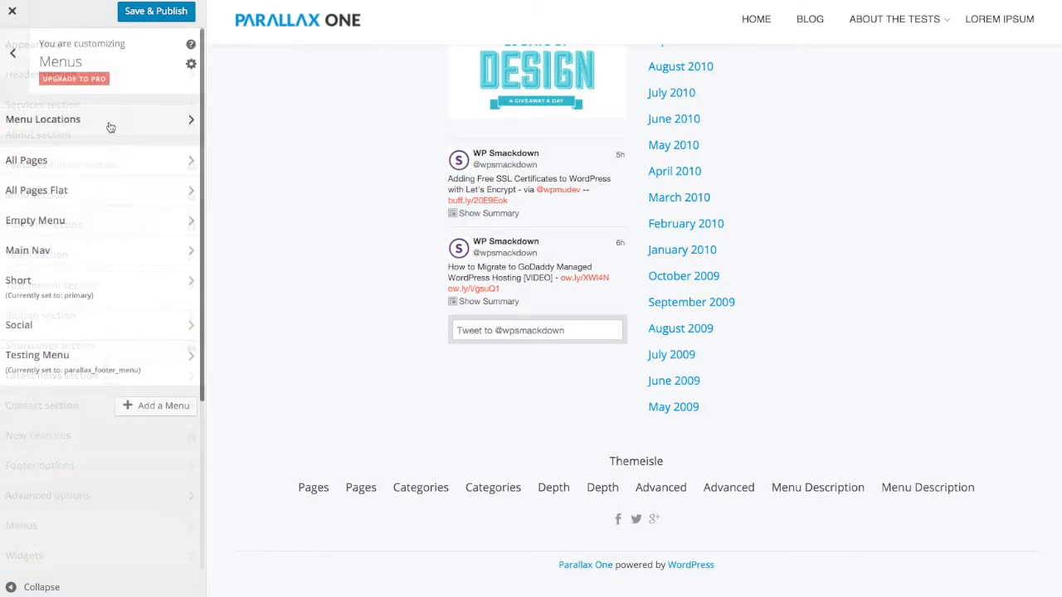
Examine the menus assigned to the primary and footer locations, compare them with the preview and leave Menu Locations
click(110, 120)
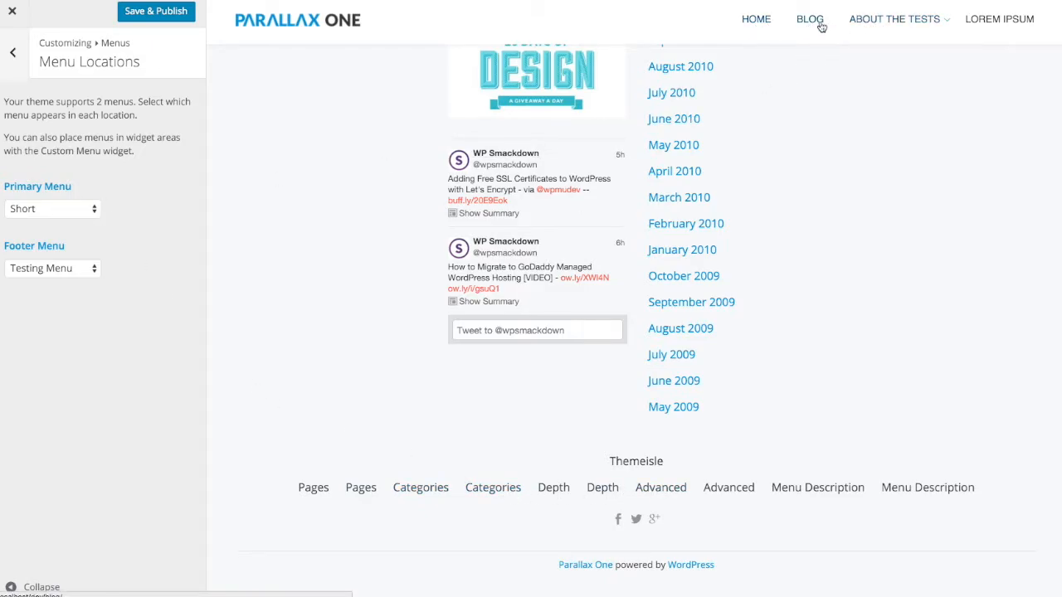
scroll(827, 116, up, 1)
scroll(828, 113, up, 2)
mouse_move(880, 31)
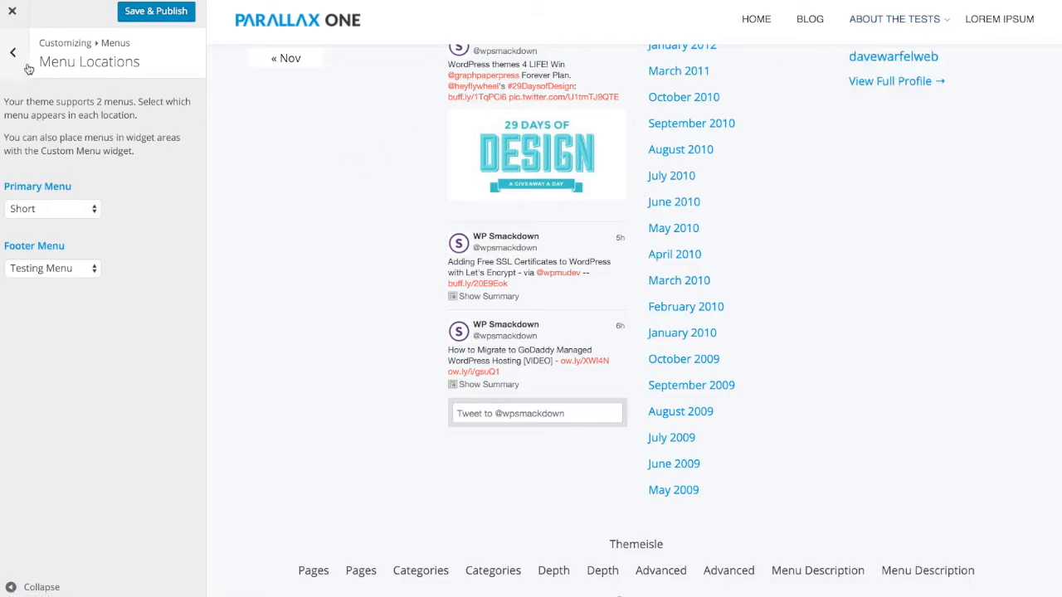
click(26, 67)
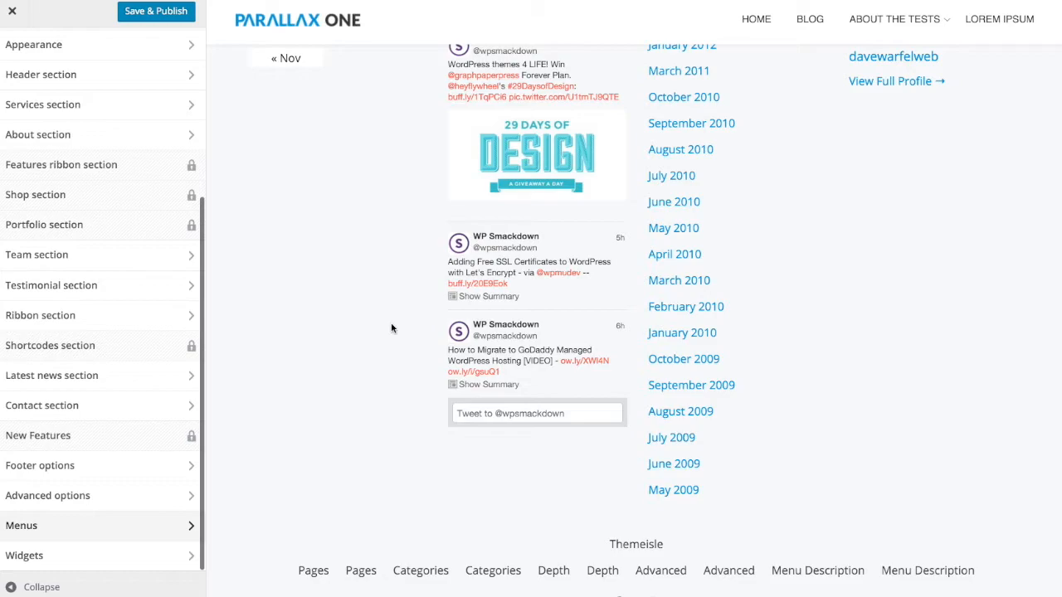
Open the Page Markup and Formatting page from the site's About the Tests submenu in the preview
scroll(392, 328, up, 2)
scroll(392, 328, up, 6)
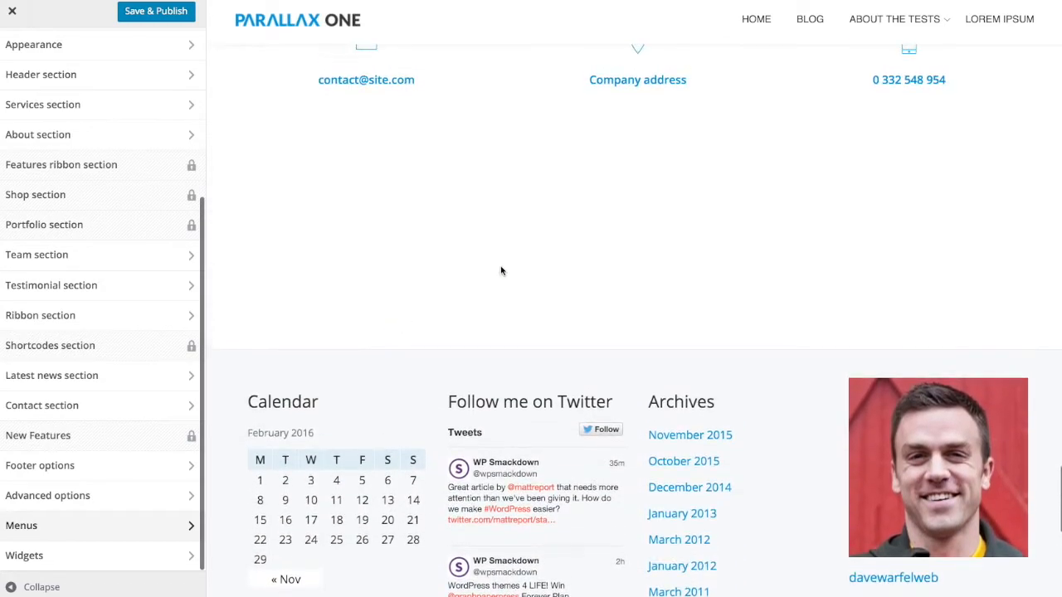
mouse_move(877, 22)
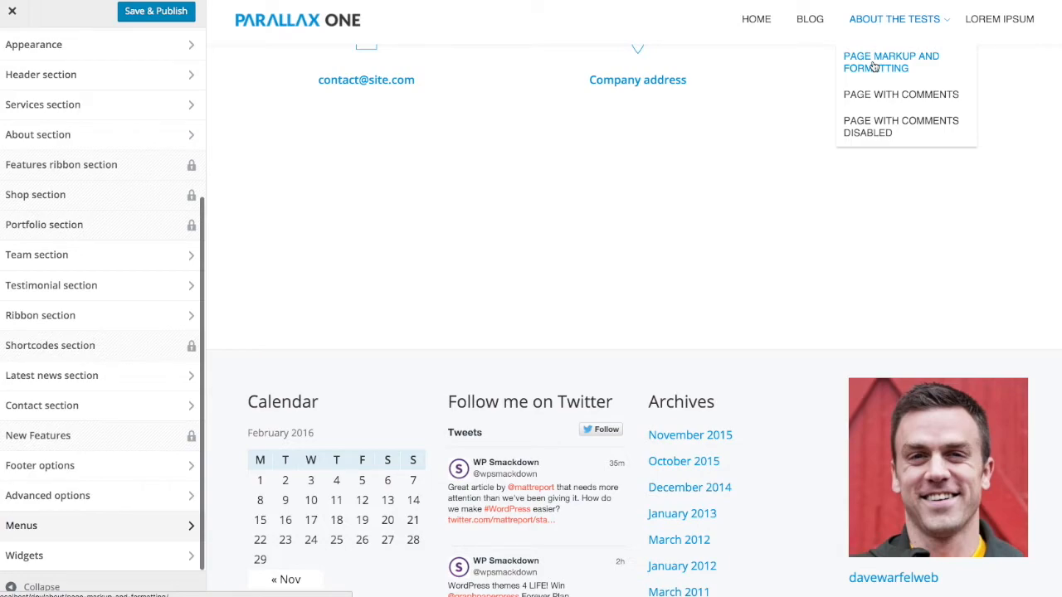
click(872, 67)
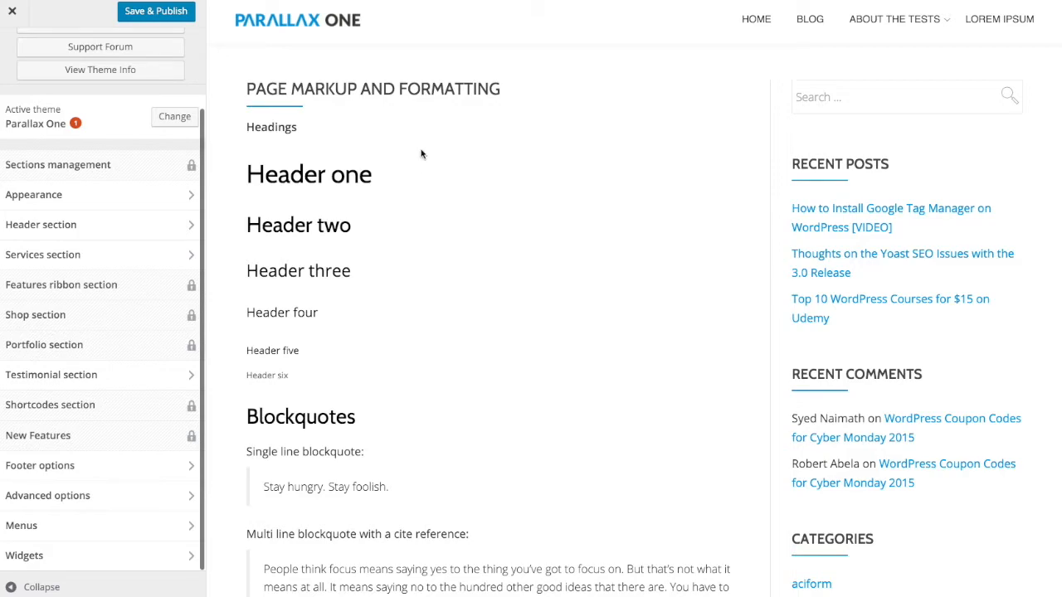
Examine the title, heading levels and blockquote styling on the Page Markup and Formatting page
drag(247, 88, 510, 85)
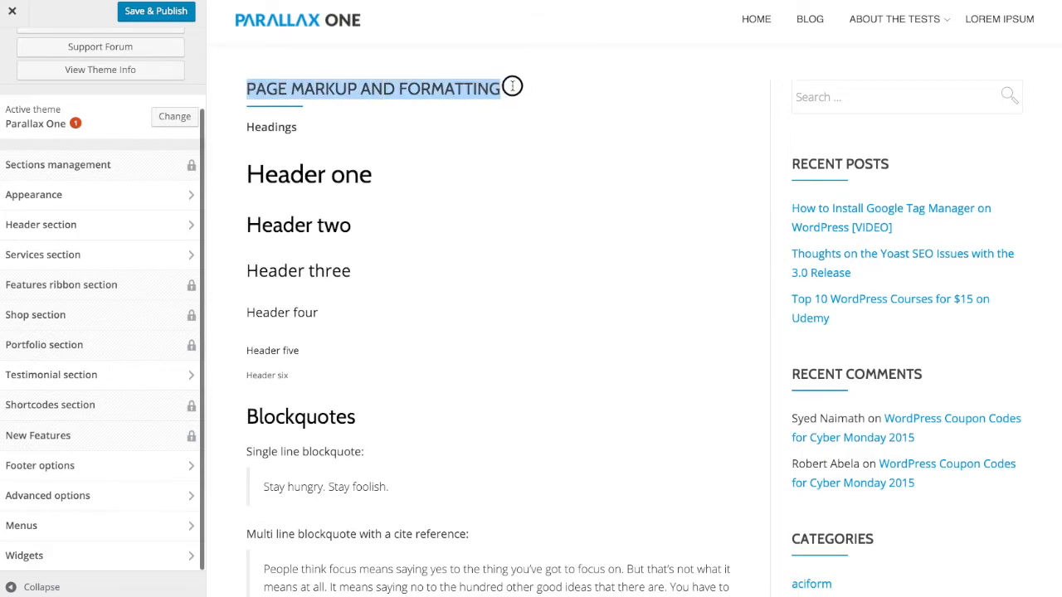
click(494, 94)
scroll(338, 161, down, 2)
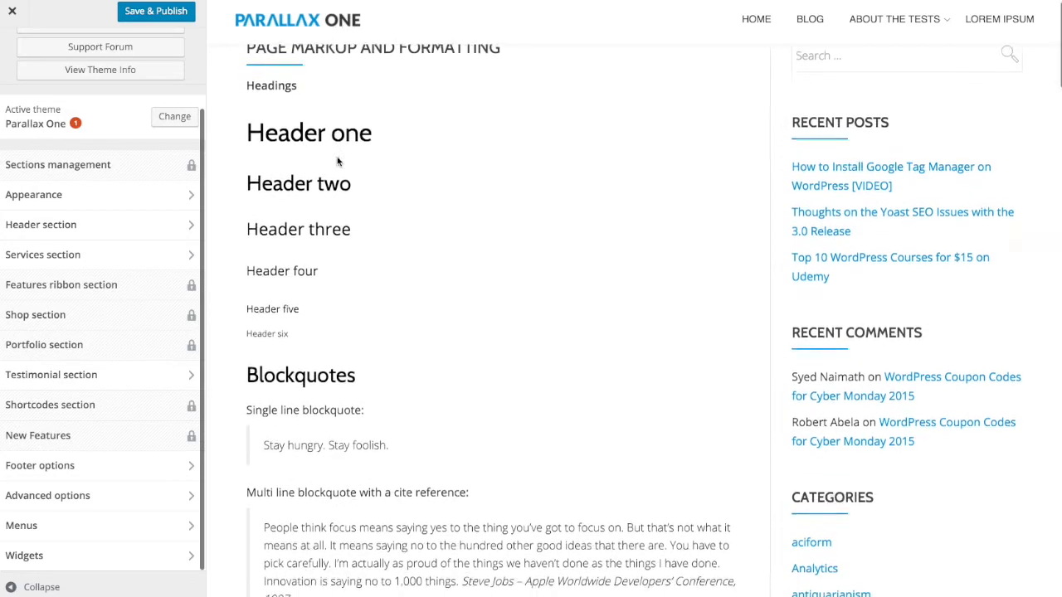
drag(271, 104, 311, 434)
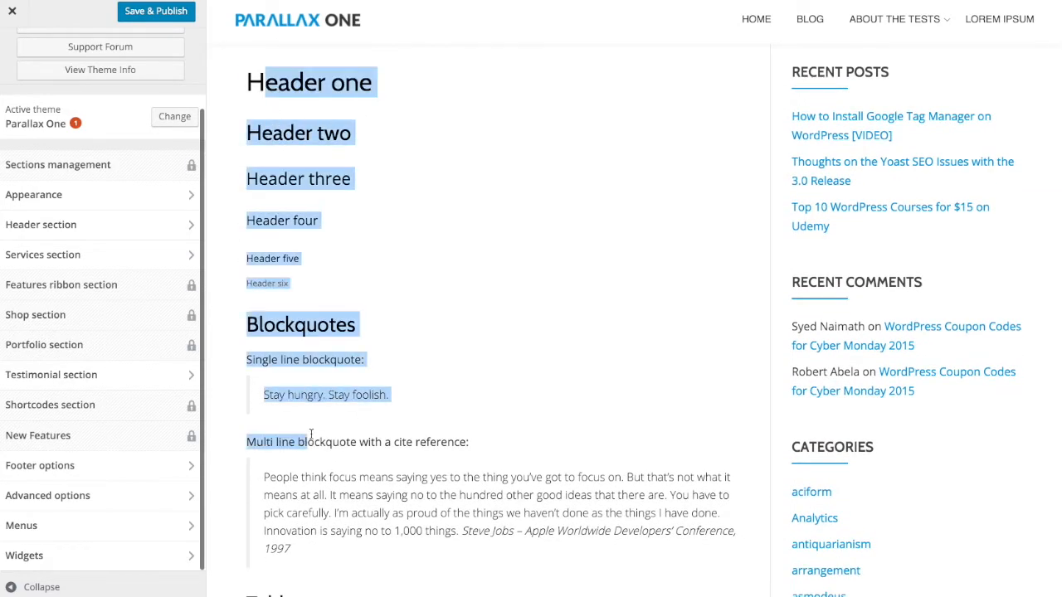
click(362, 432)
scroll(440, 319, down, 2)
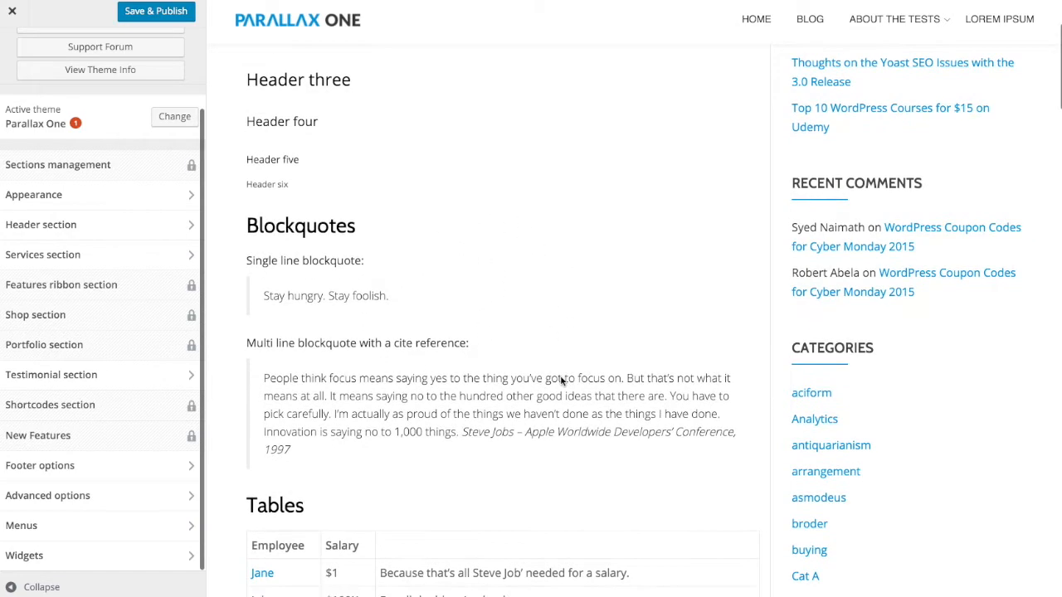
scroll(560, 378, up, 4)
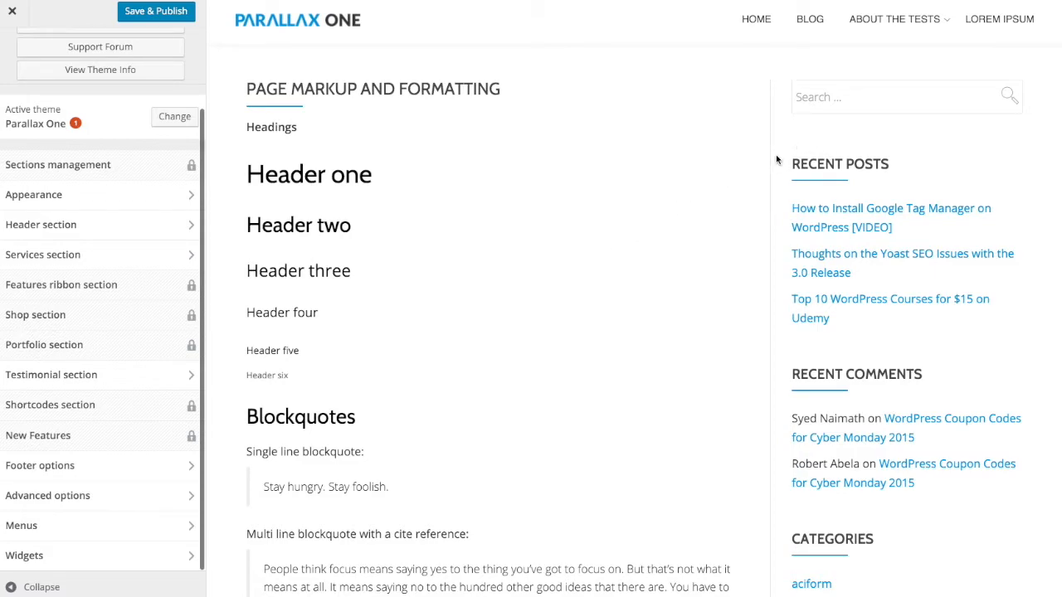
Review the page's sidebar widgets and remaining content down to the comment form and footer widget area
scroll(776, 158, down, 1)
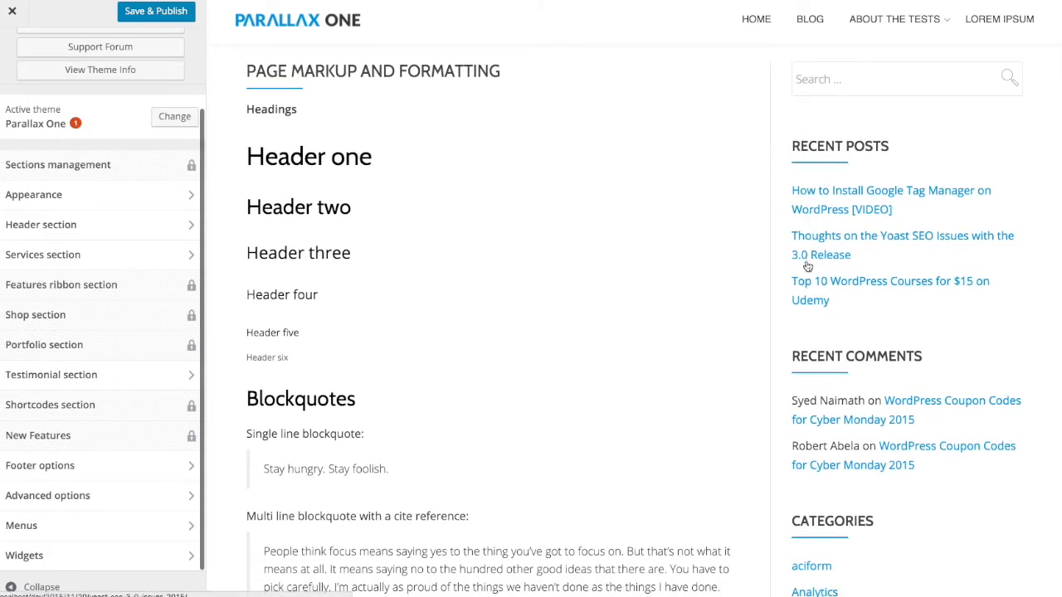
scroll(765, 180, down, 6)
scroll(765, 180, down, 20)
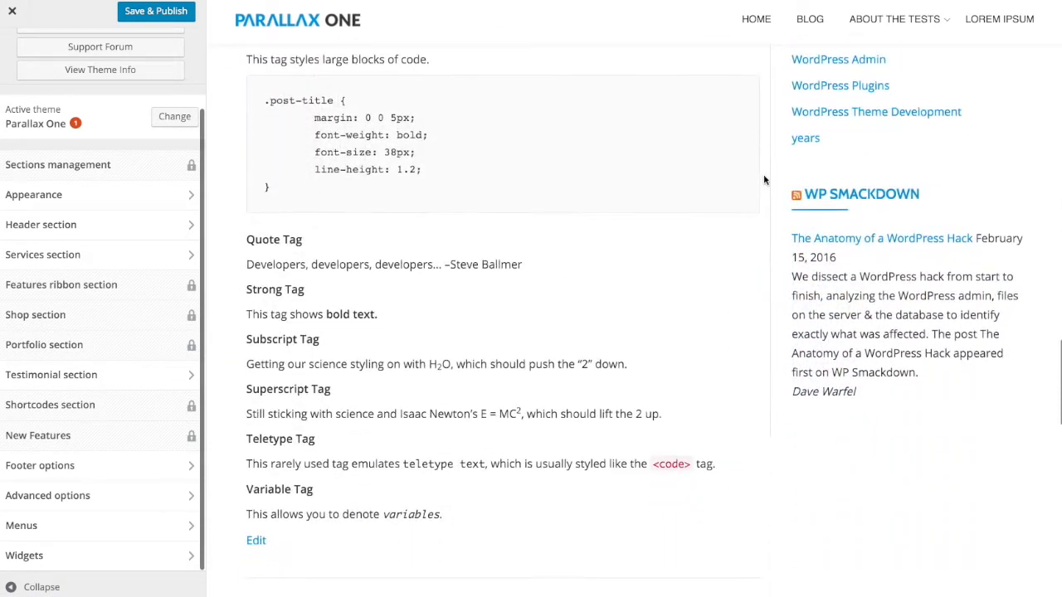
scroll(764, 180, down, 15)
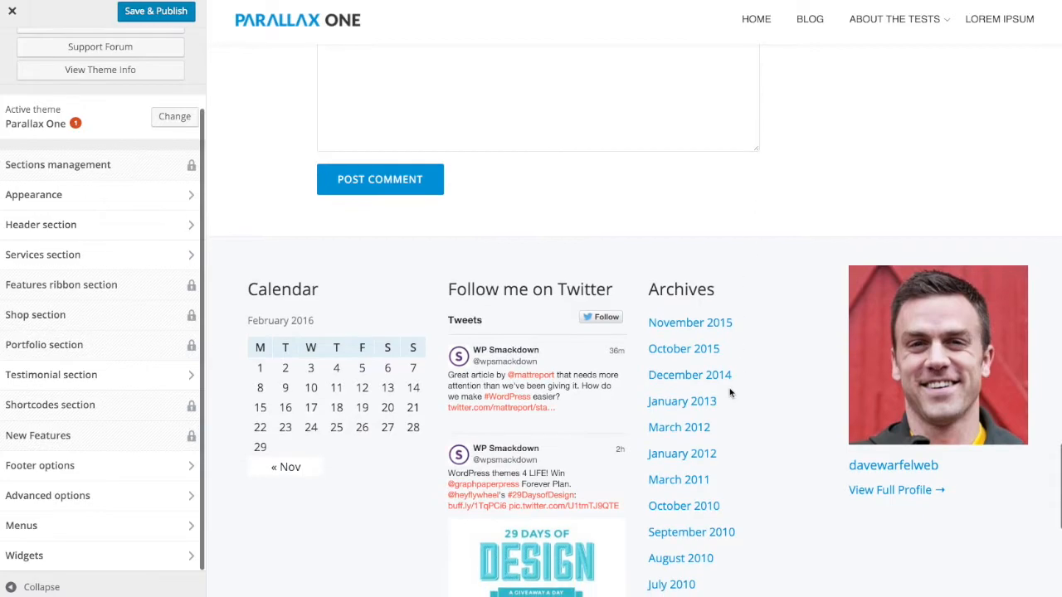
scroll(730, 393, down, 10)
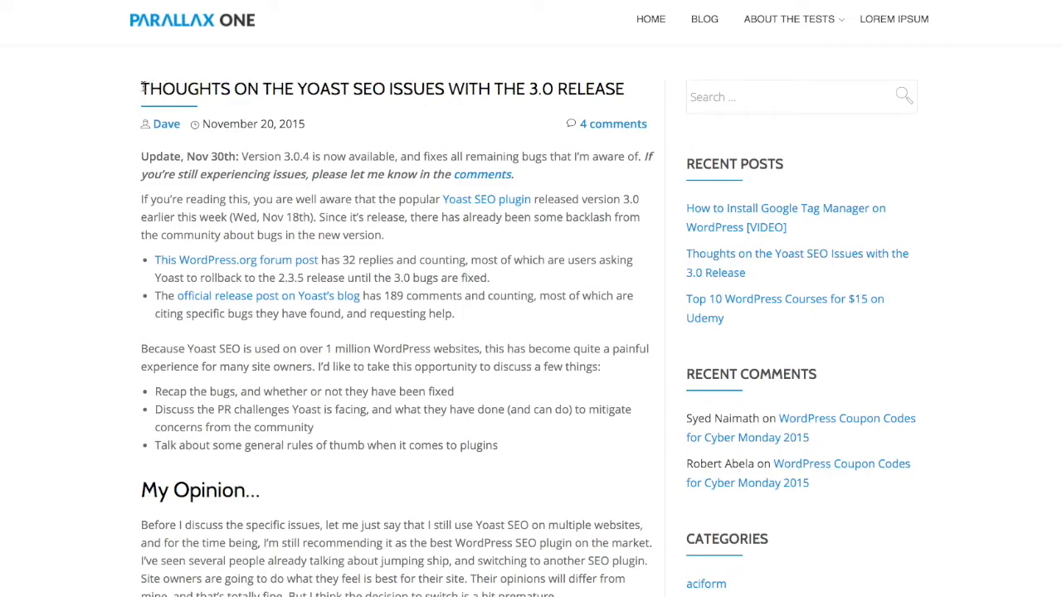
Examine the title and body formatting of the post "Thoughts on the Yoast SEO Issues with the 3.0 Release"
drag(142, 87, 627, 89)
click(626, 89)
drag(200, 85, 600, 86)
click(600, 85)
scroll(400, 132, down, 2)
scroll(401, 133, down, 12)
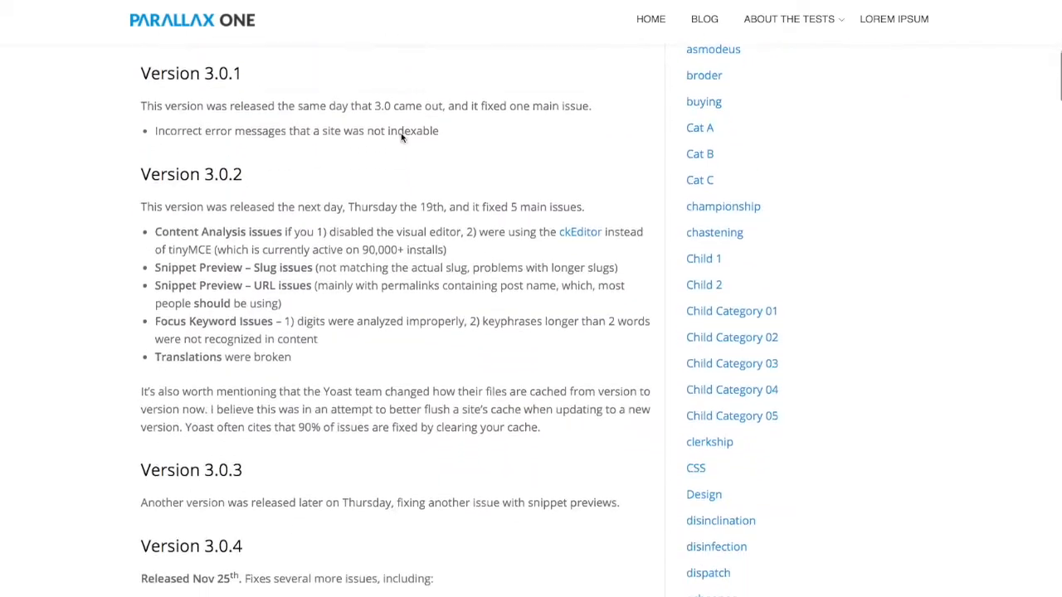
scroll(400, 133, down, 6)
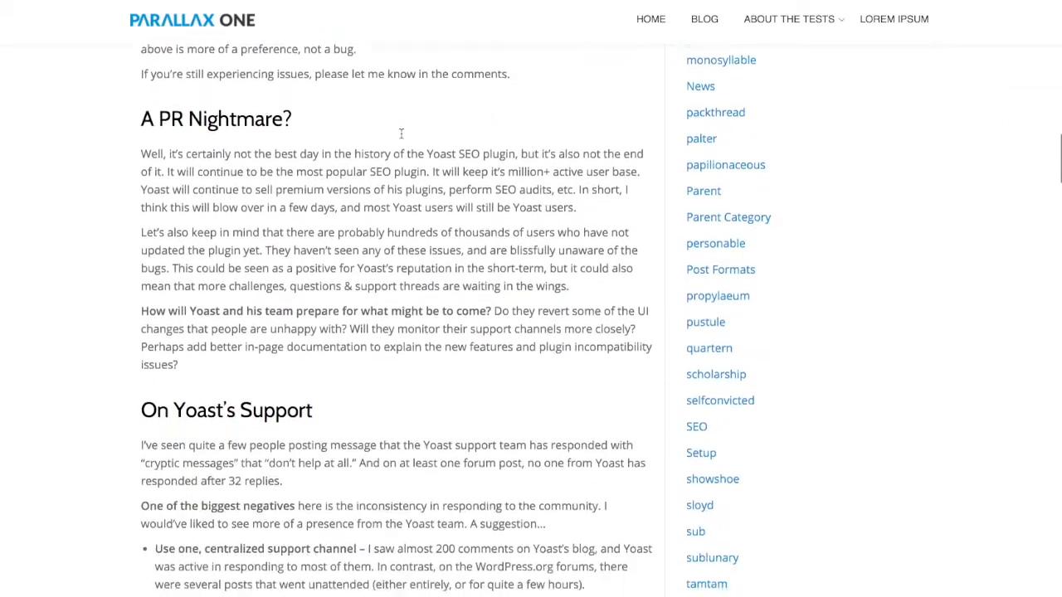
scroll(476, 211, down, 10)
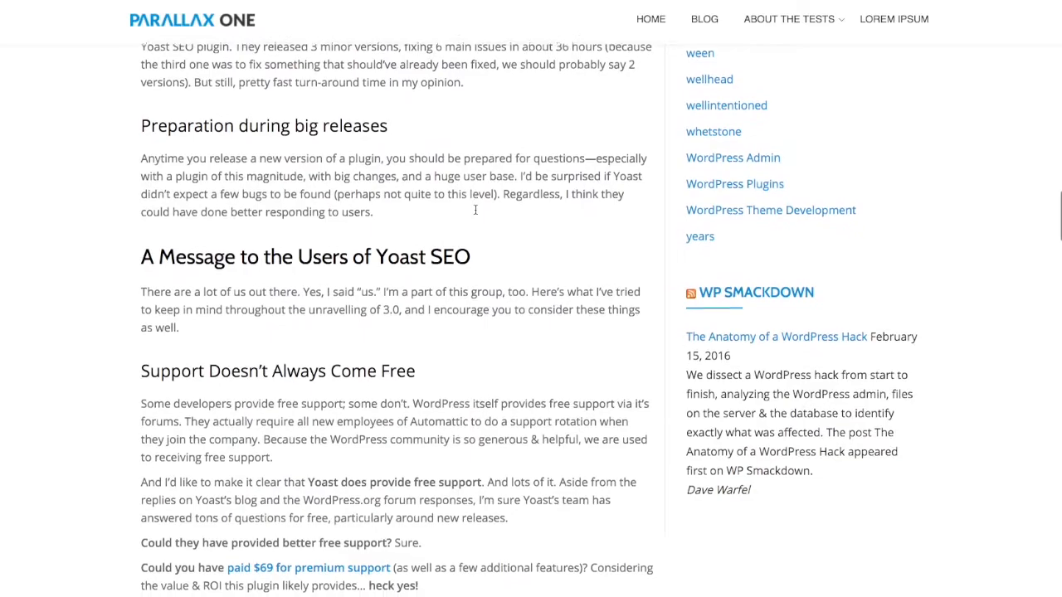
scroll(476, 214, down, 13)
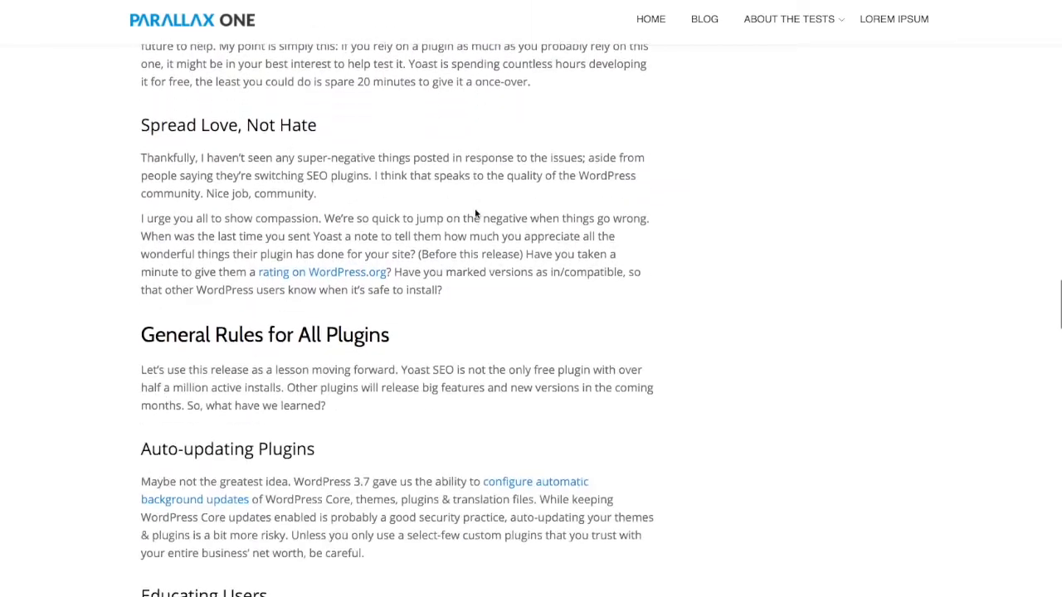
Inspect the categories, tags and post navigation links at the end of the Yoast SEO post
scroll(475, 214, down, 10)
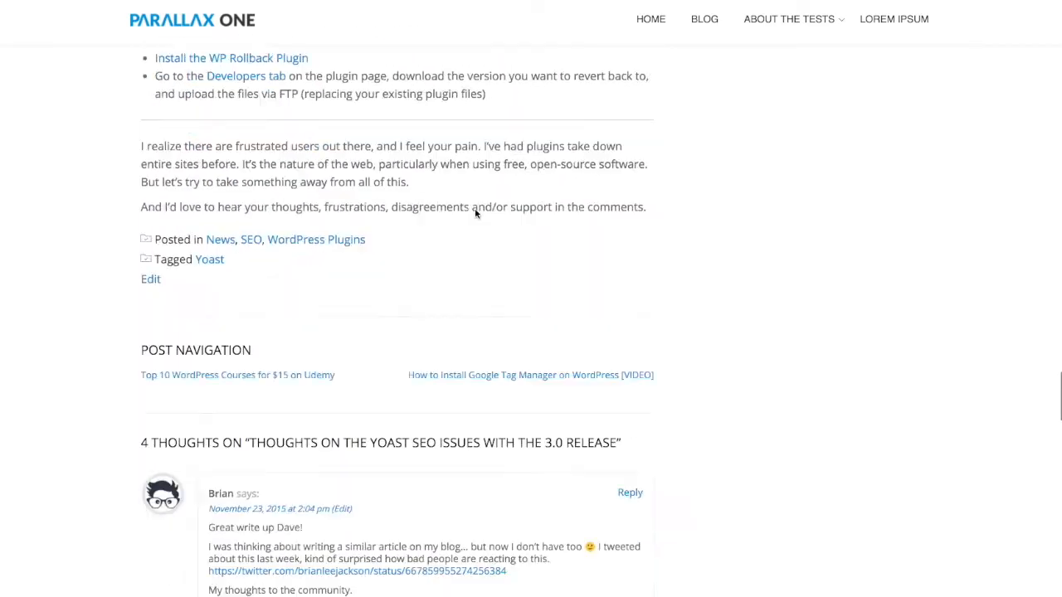
scroll(475, 214, up, 2)
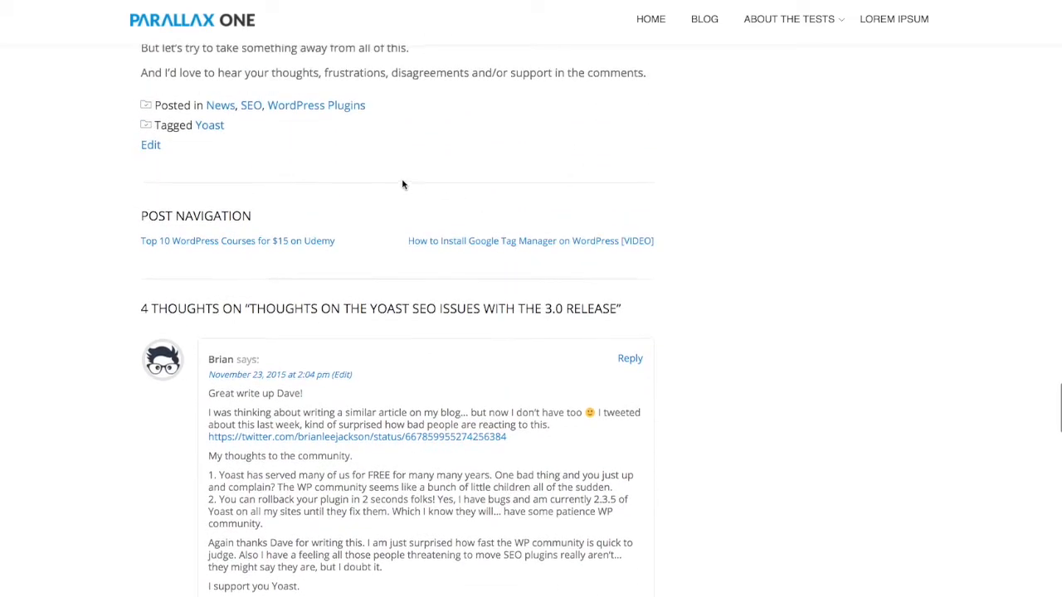
scroll(403, 183, up, 1)
scroll(314, 139, up, 1)
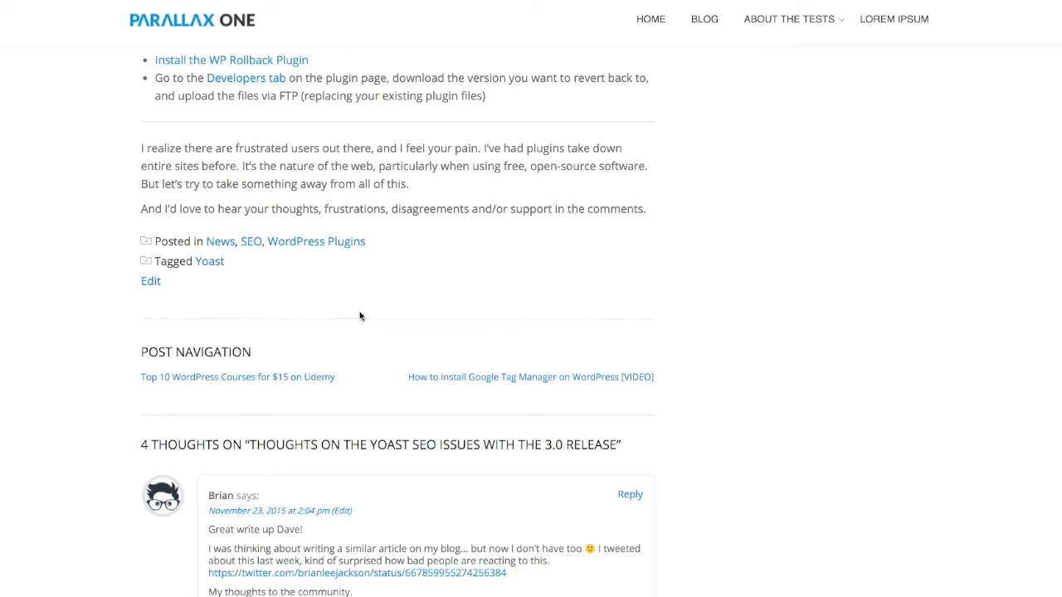
Examine the layout of the comments and nested replies under the Yoast SEO post
scroll(360, 314, down, 5)
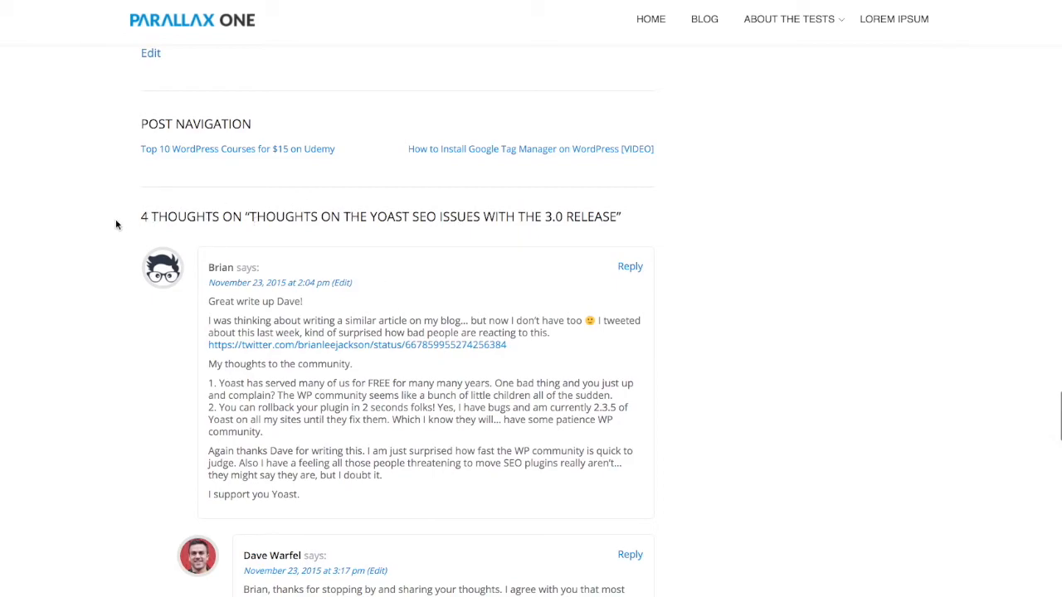
scroll(111, 237, down, 1)
scroll(149, 297, down, 1)
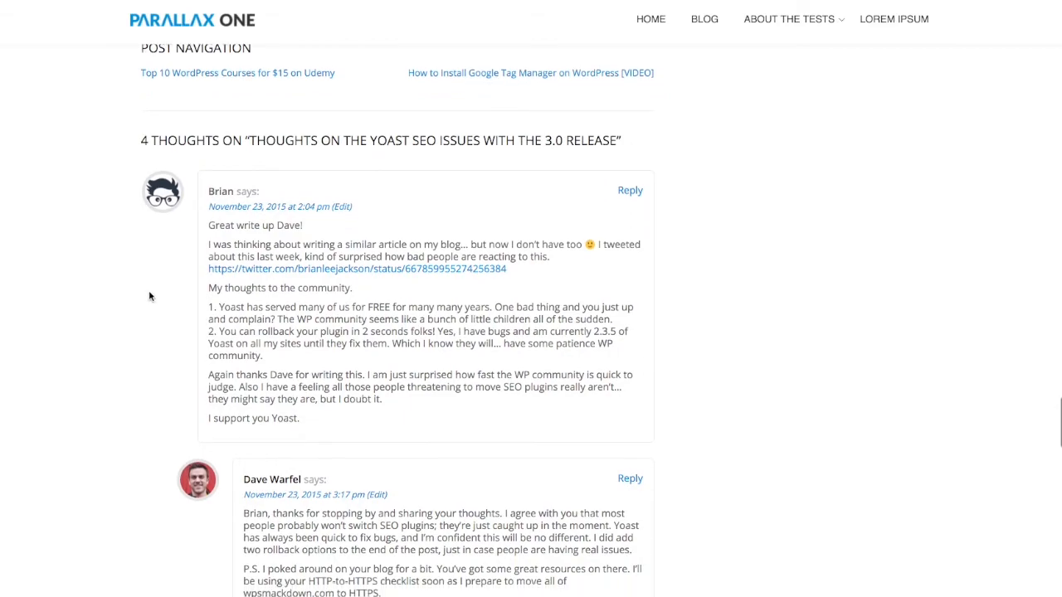
scroll(150, 297, down, 1)
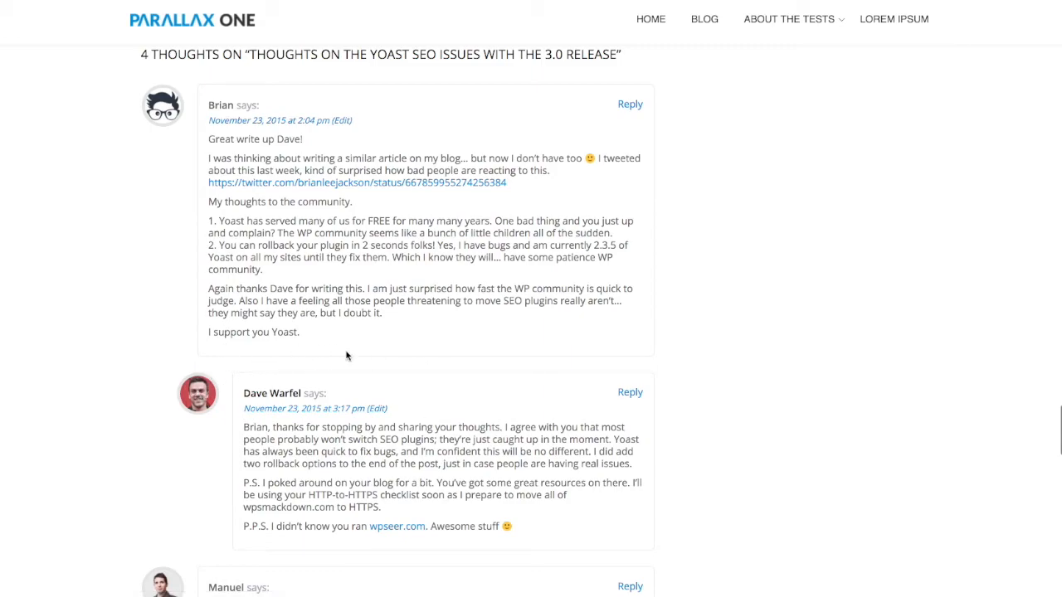
scroll(267, 457, down, 7)
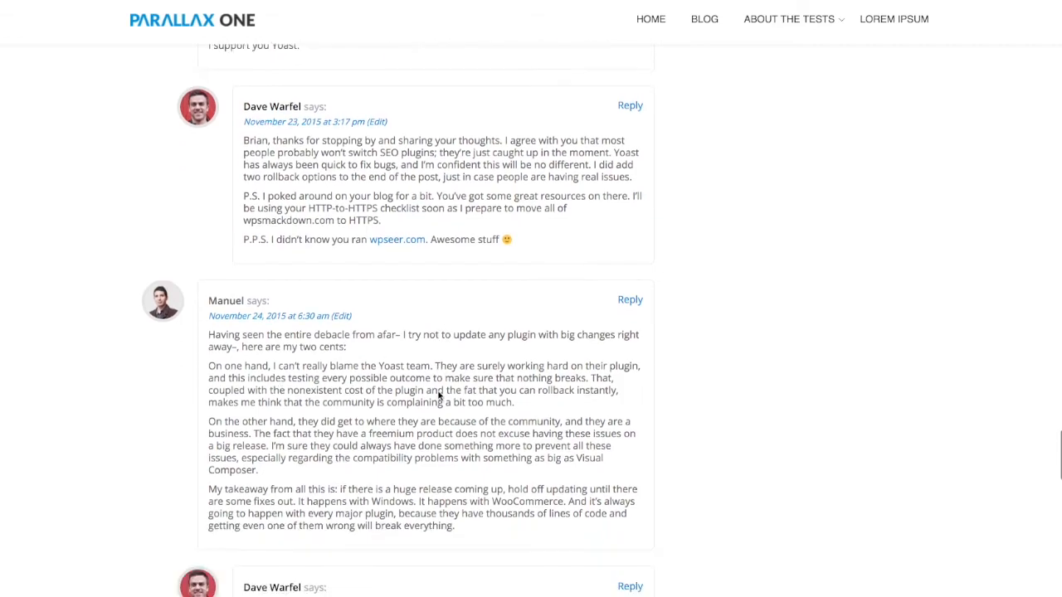
Check the Leave a Reply form by activating its empty comment field and leaving it again
scroll(439, 396, down, 4)
click(364, 365)
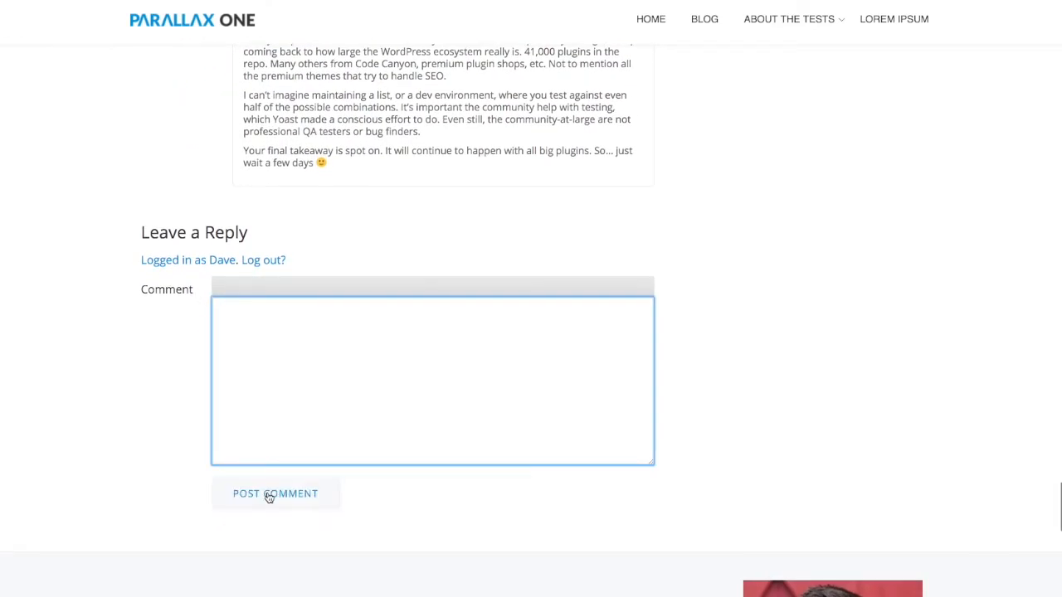
click(479, 495)
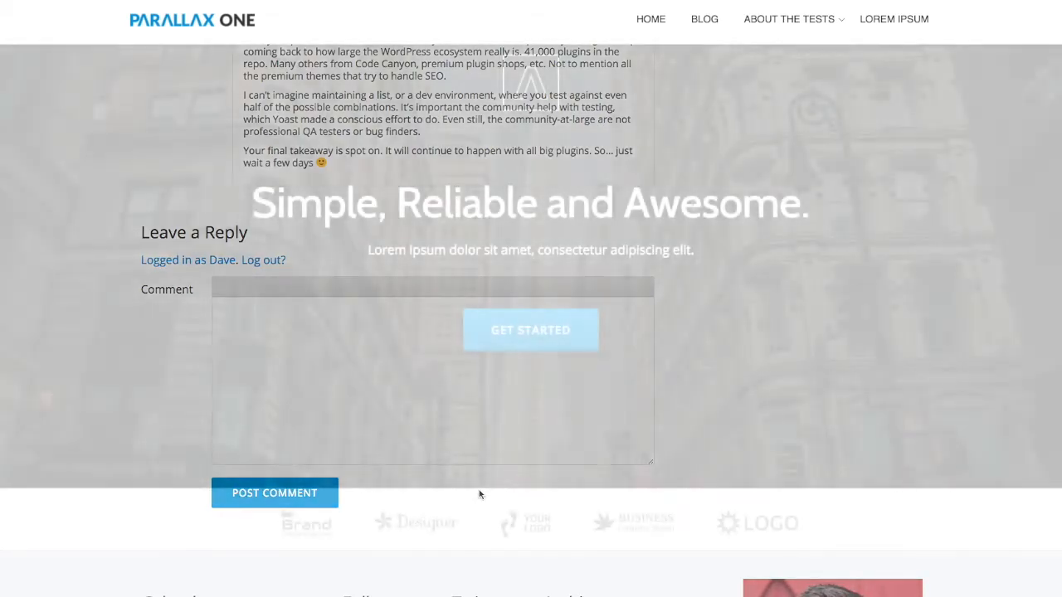